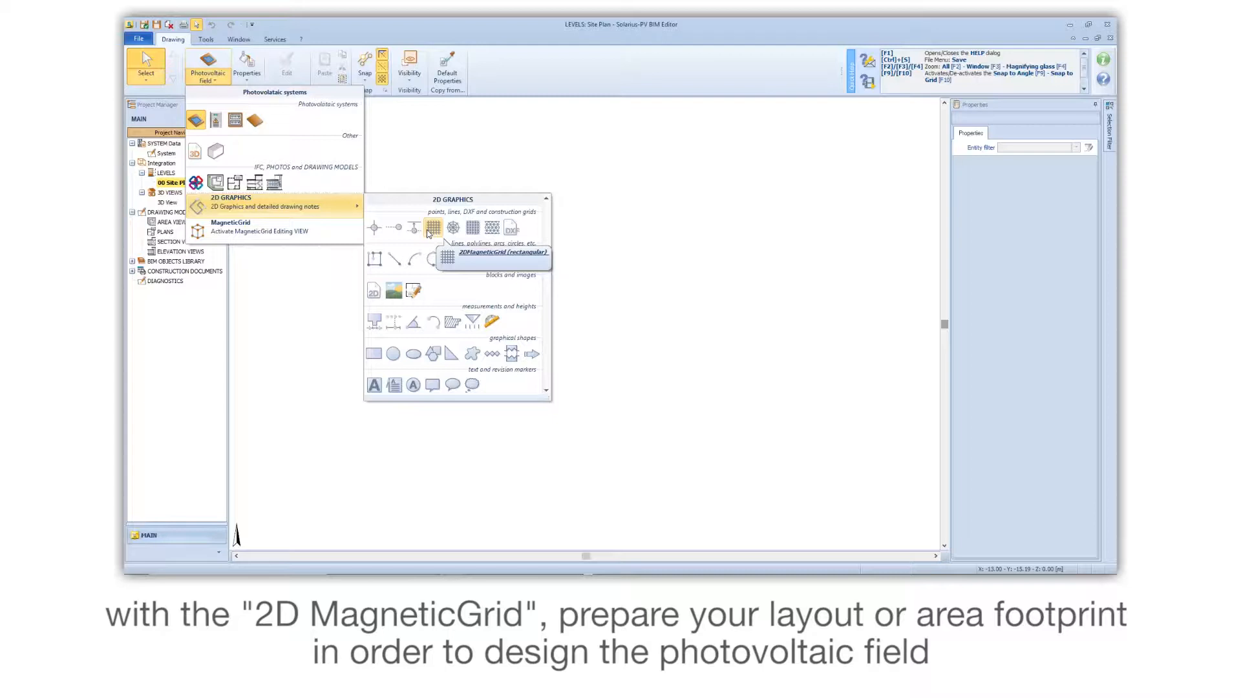
Place a rectangular 2DMagneticGrid in the site plan measuring 20 m in X and 10 m in Y.
{"action": "left_click", "coordinate": [427, 229]}
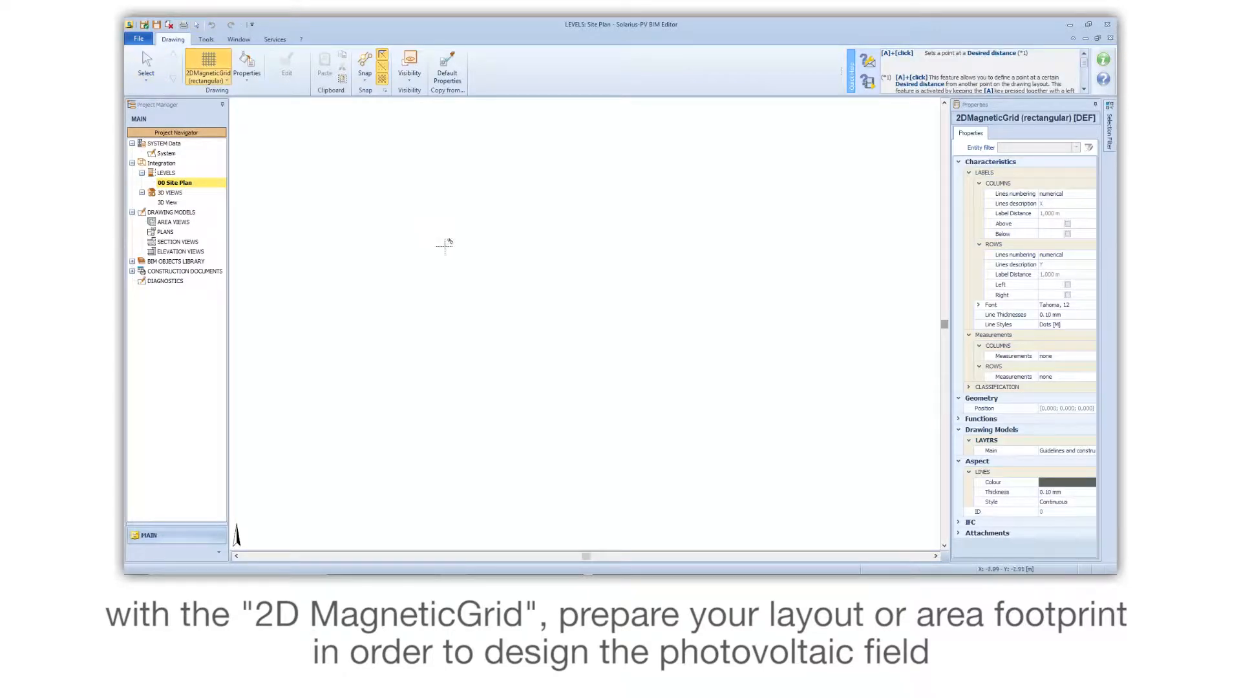
{"action": "left_click", "coordinate": [445, 244]}
{"action": "double_click", "coordinate": [575, 254]}
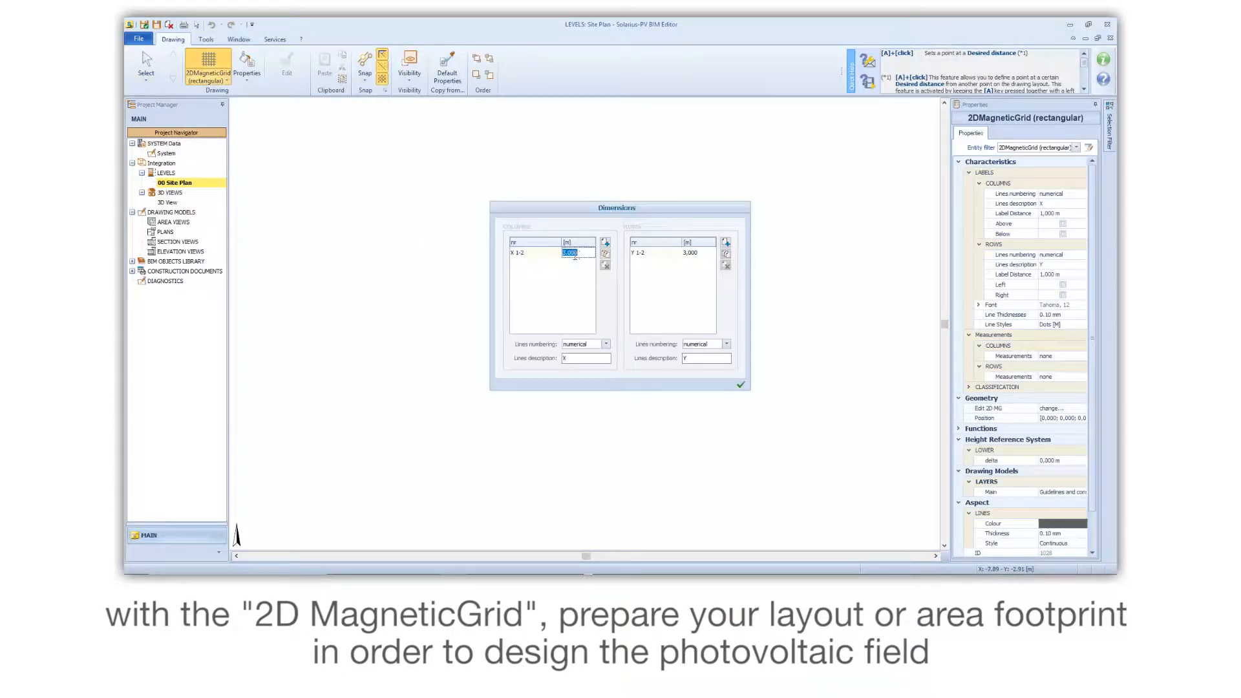
{"action": "double_click", "coordinate": [692, 253]}
{"action": "type", "text": "10"}
{"action": "left_click", "coordinate": [740, 385]}
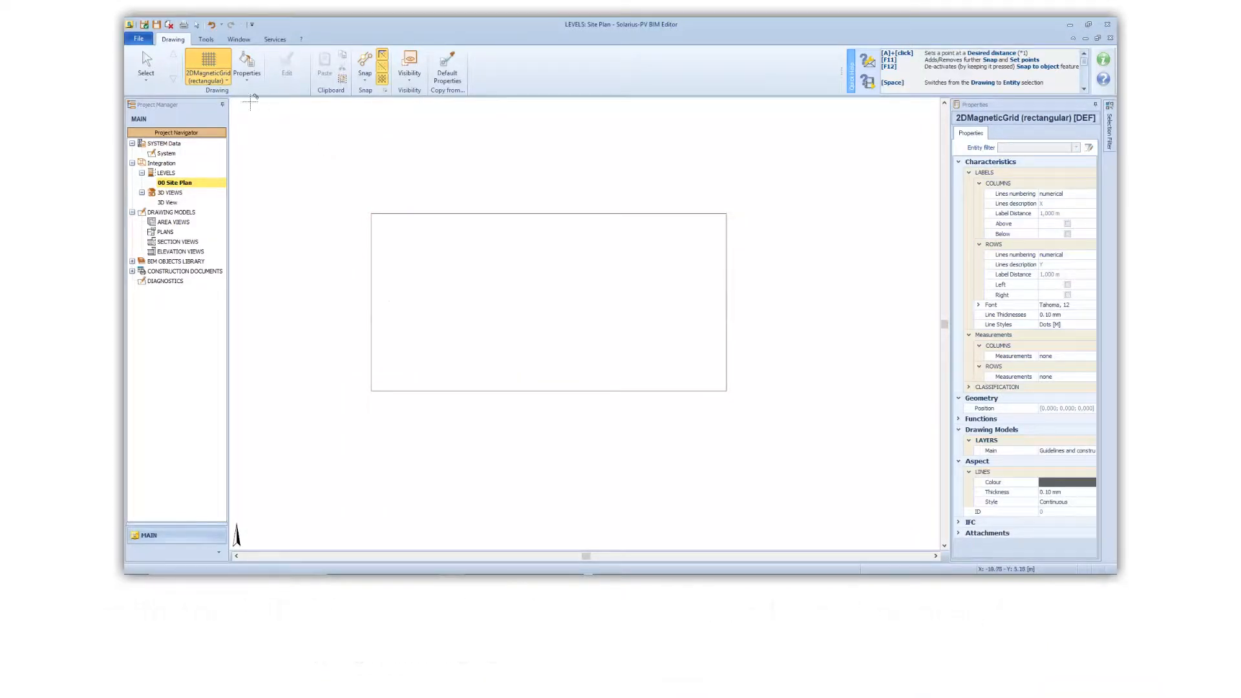
Outline an inclined surface along the corners of the rectangular grid footprint and finish its polyline.
{"action": "left_click", "coordinate": [227, 81]}
{"action": "mouse_move", "coordinate": [241, 99]}
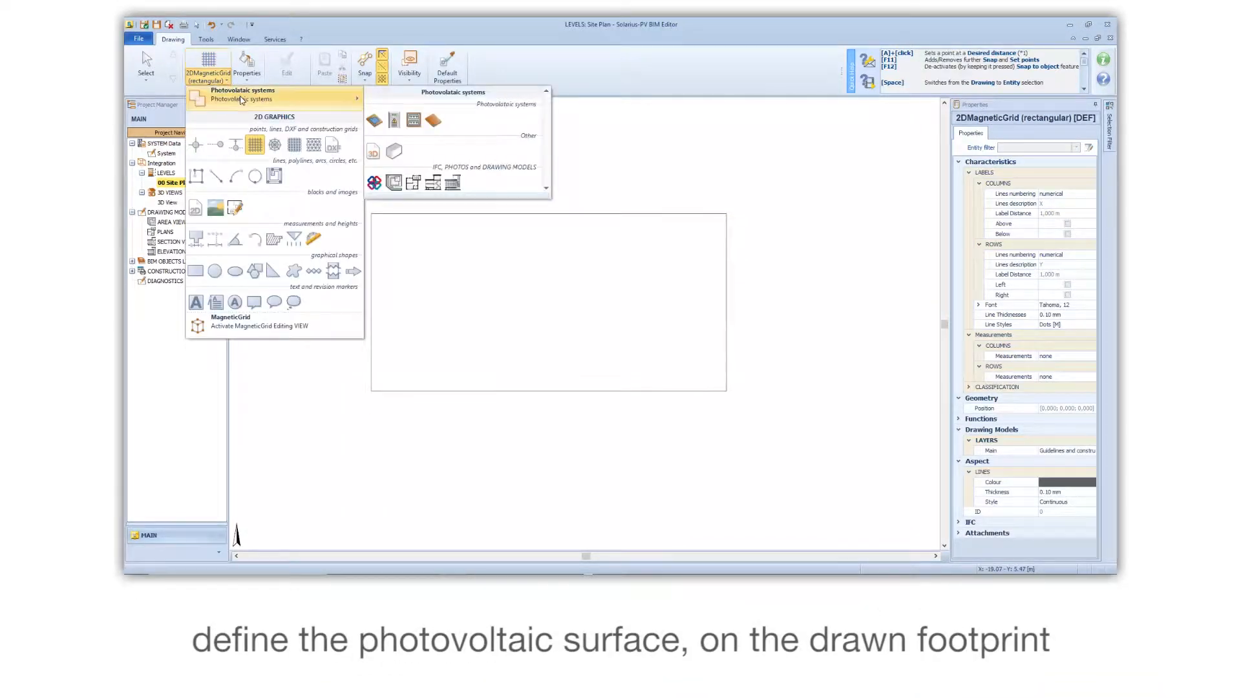
{"action": "left_click", "coordinate": [434, 121]}
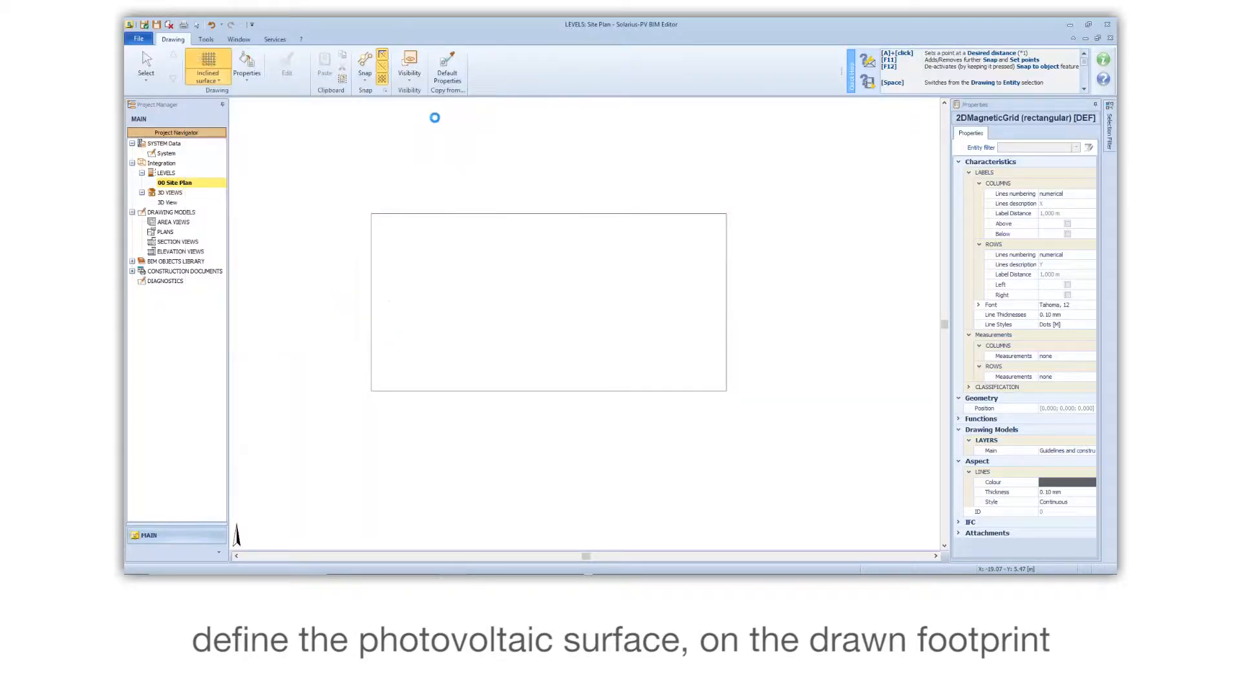
{"action": "left_click", "coordinate": [371, 391]}
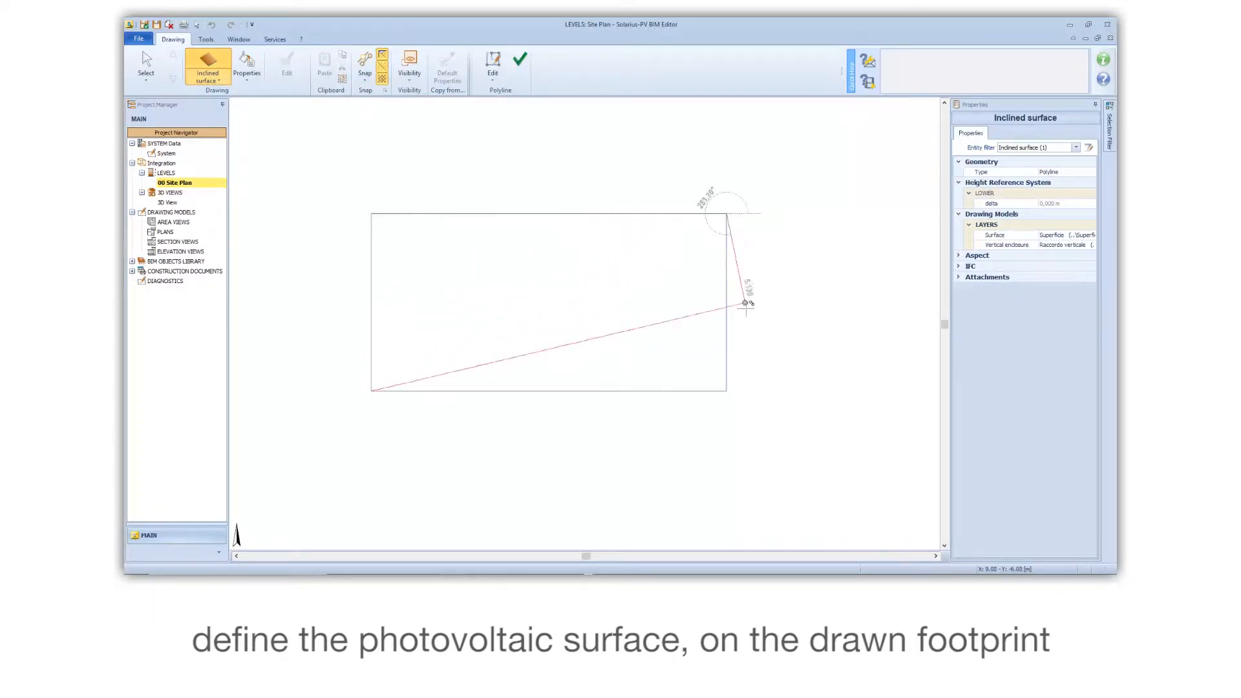
{"action": "left_click", "coordinate": [727, 391]}
{"action": "right_click", "coordinate": [738, 392]}
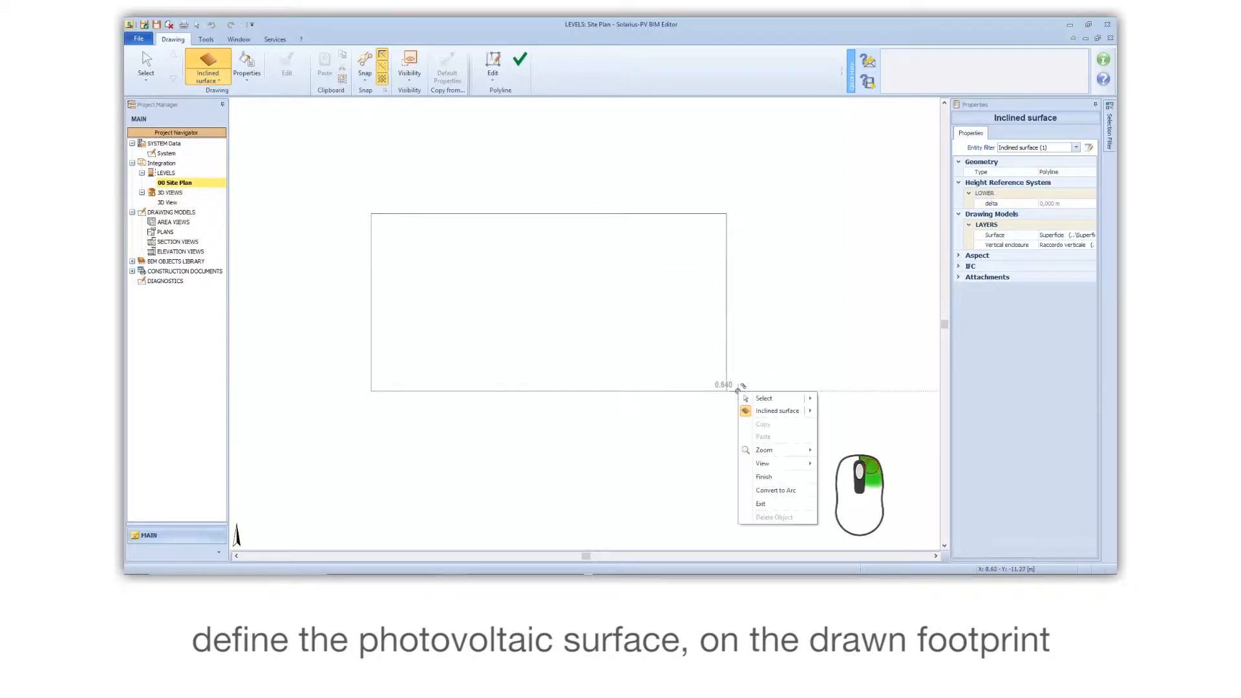
{"action": "left_click", "coordinate": [765, 477]}
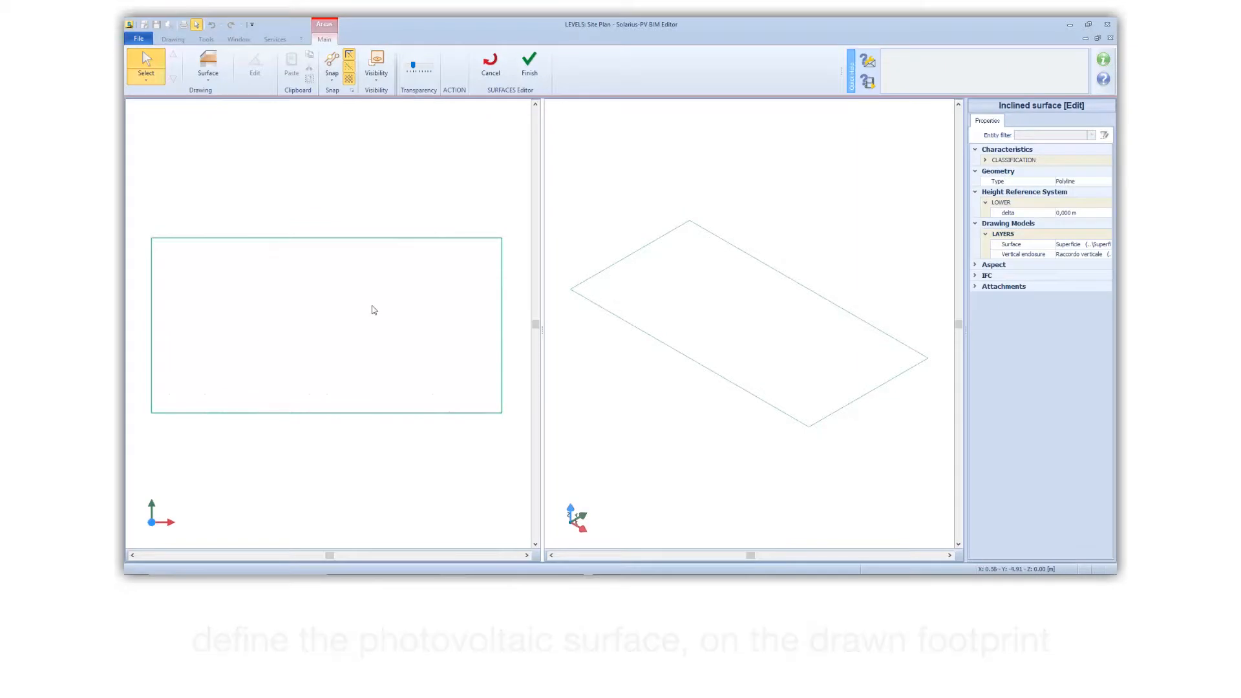
Draw a Surface through the four corners of the rectangular footprint in the surface editor and finish the polyline.
{"action": "left_click", "coordinate": [213, 80]}
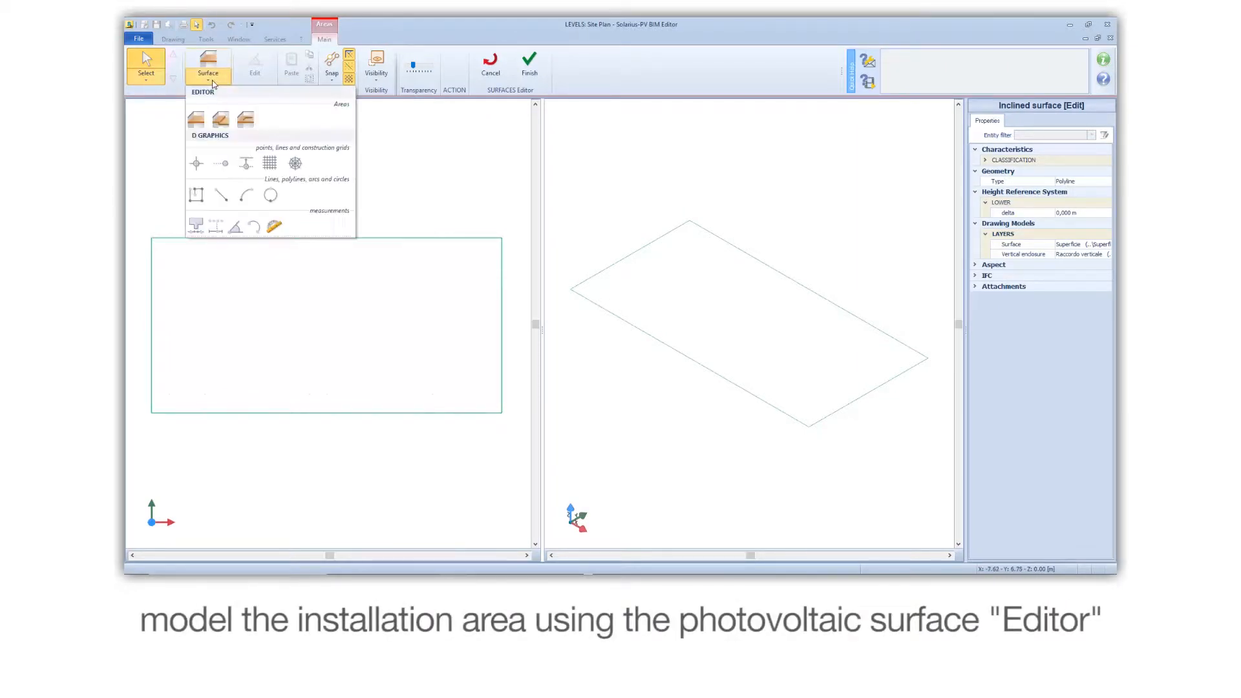
{"action": "left_click", "coordinate": [197, 119]}
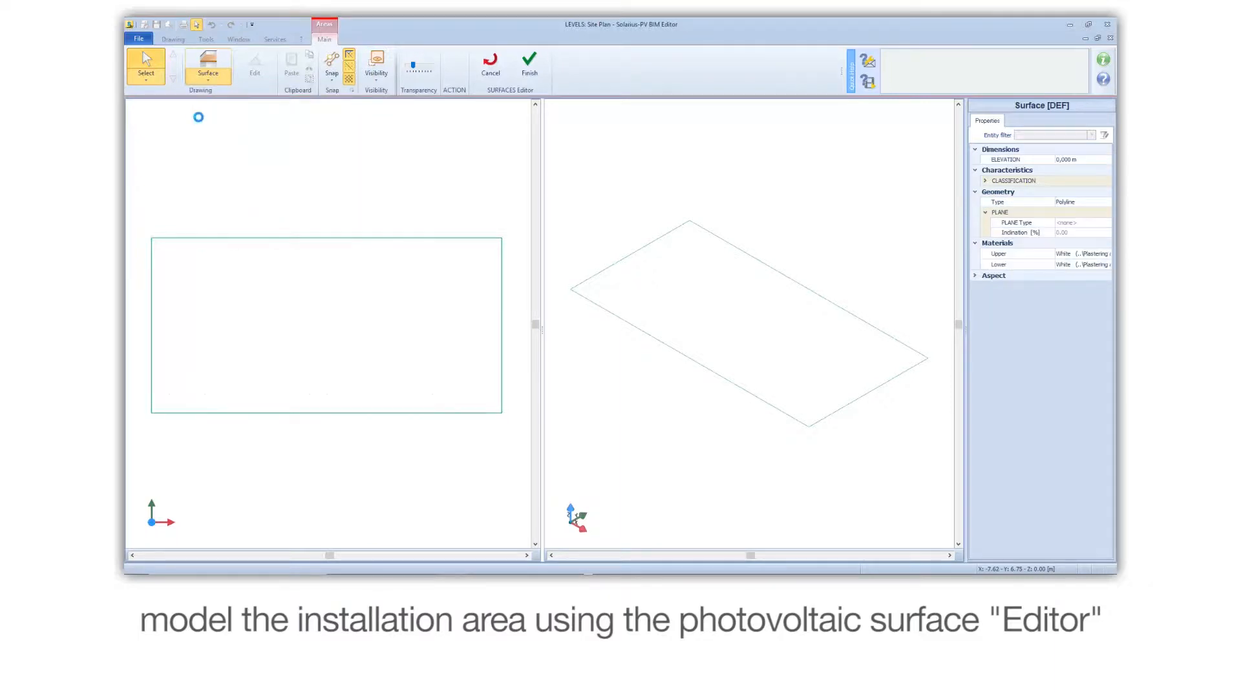
{"action": "left_click", "coordinate": [151, 412]}
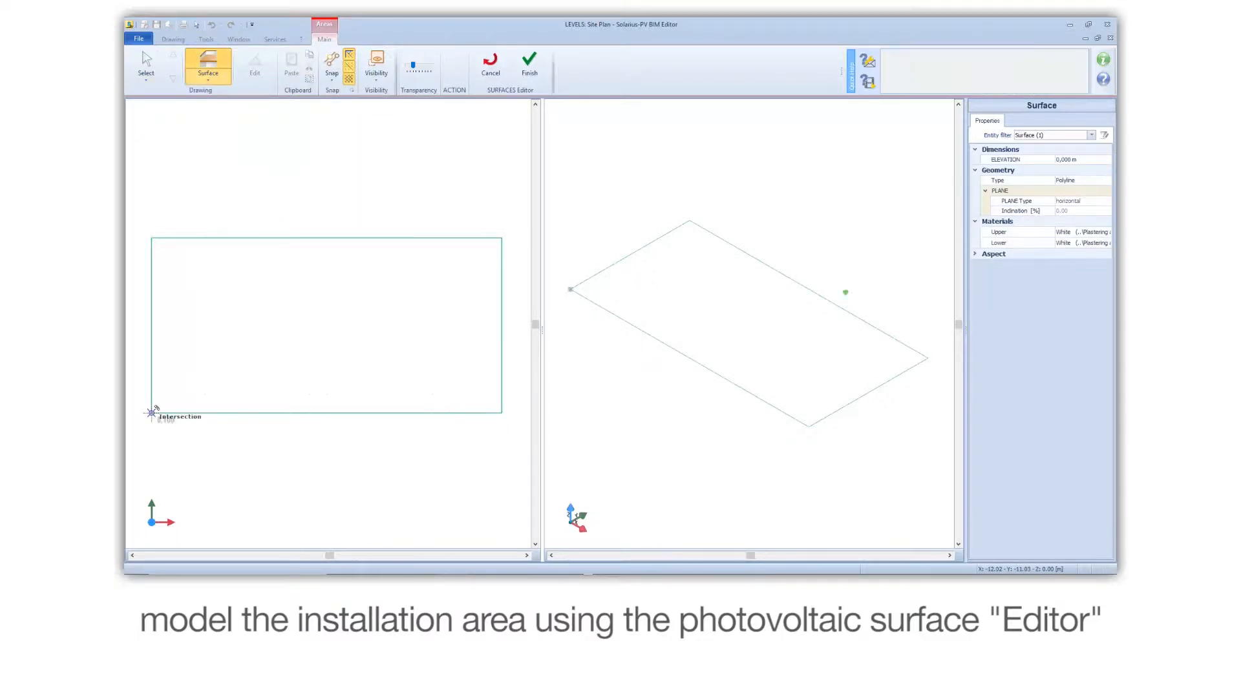
{"action": "left_click", "coordinate": [151, 238]}
{"action": "left_click", "coordinate": [502, 238]}
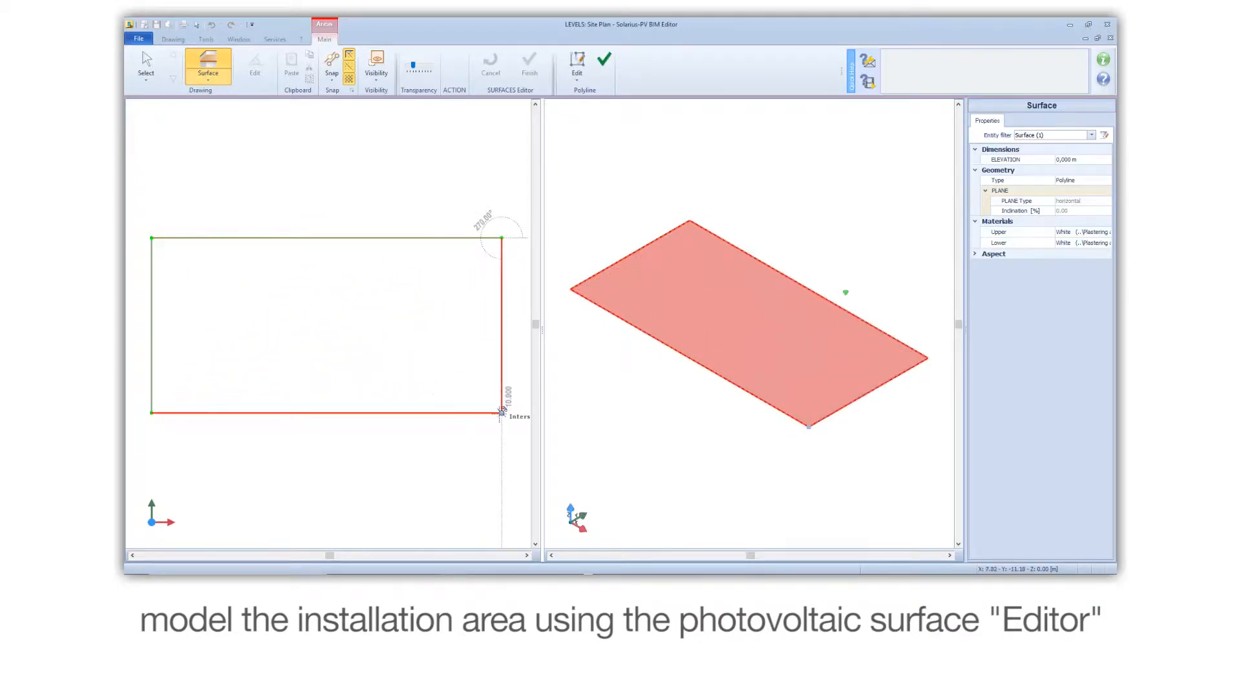
{"action": "left_click", "coordinate": [502, 413]}
{"action": "right_click", "coordinate": [506, 422]}
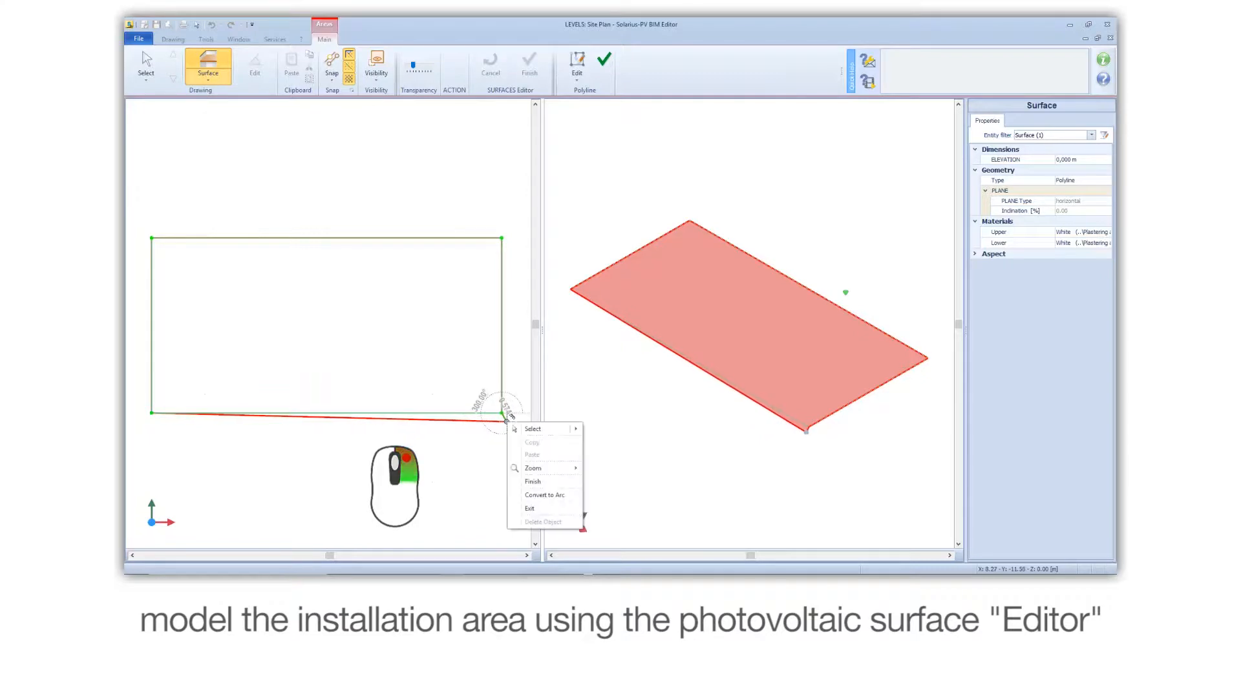
{"action": "left_click", "coordinate": [533, 482]}
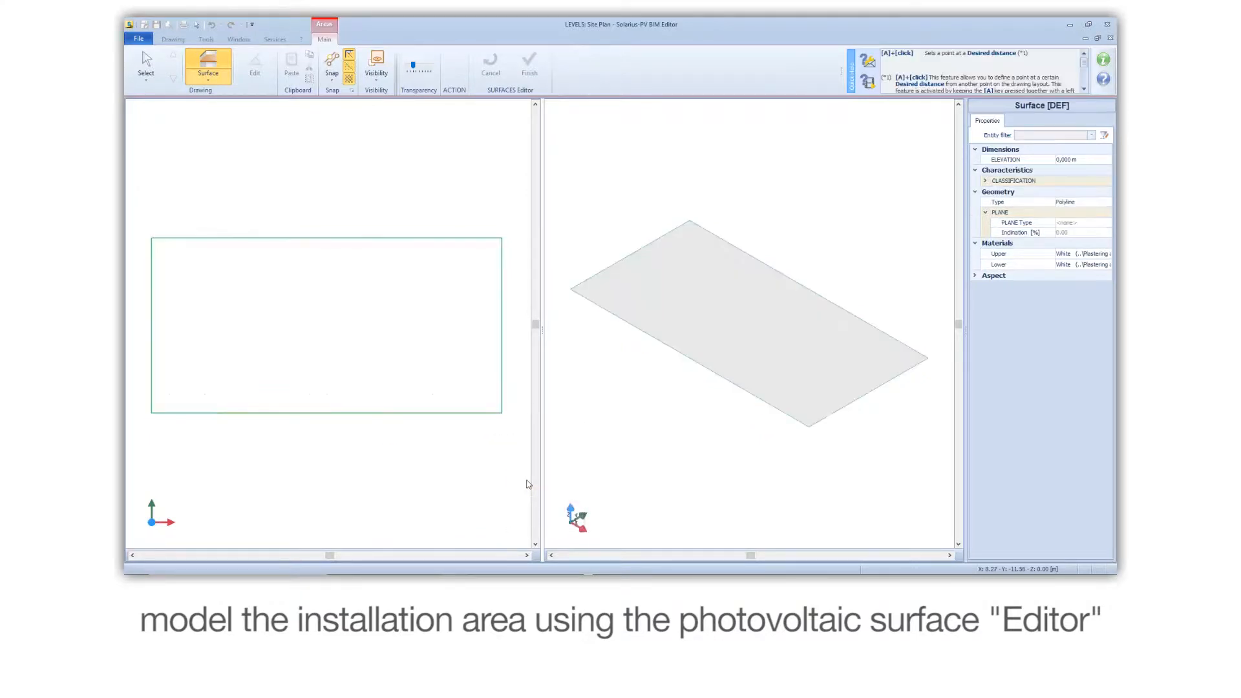
Select the drawn surface and set its PLANE Type to slope line.
{"action": "left_click", "coordinate": [148, 64]}
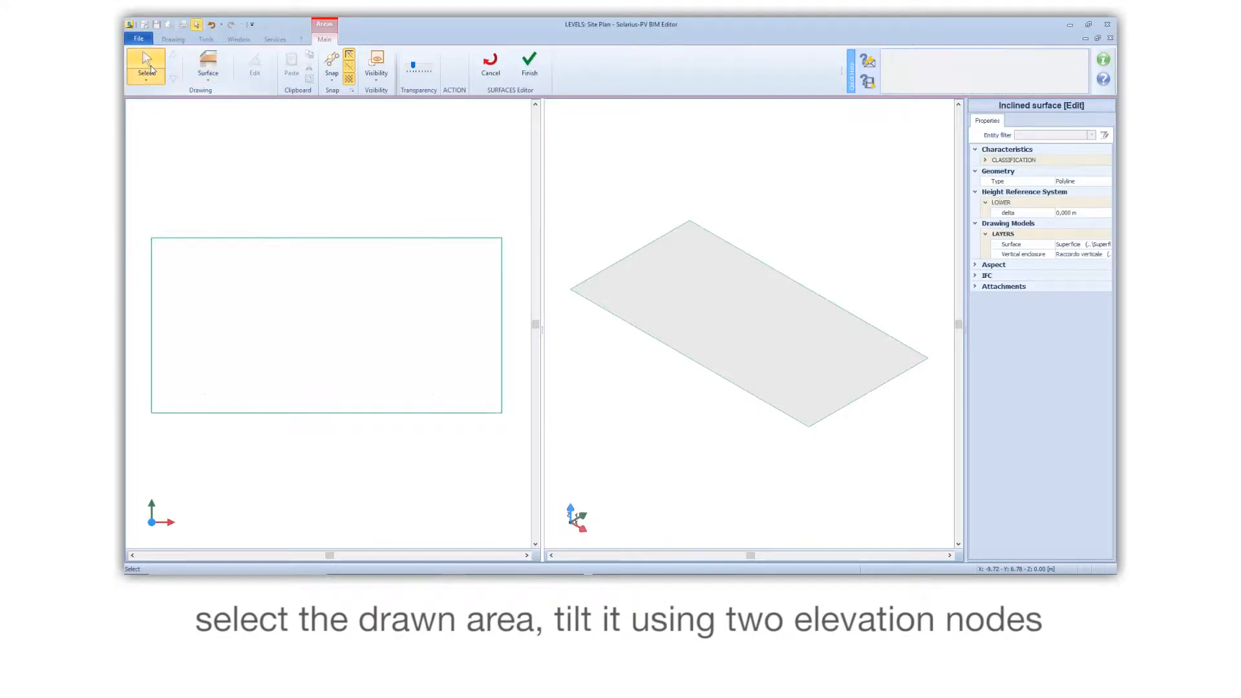
{"action": "left_click", "coordinate": [671, 273]}
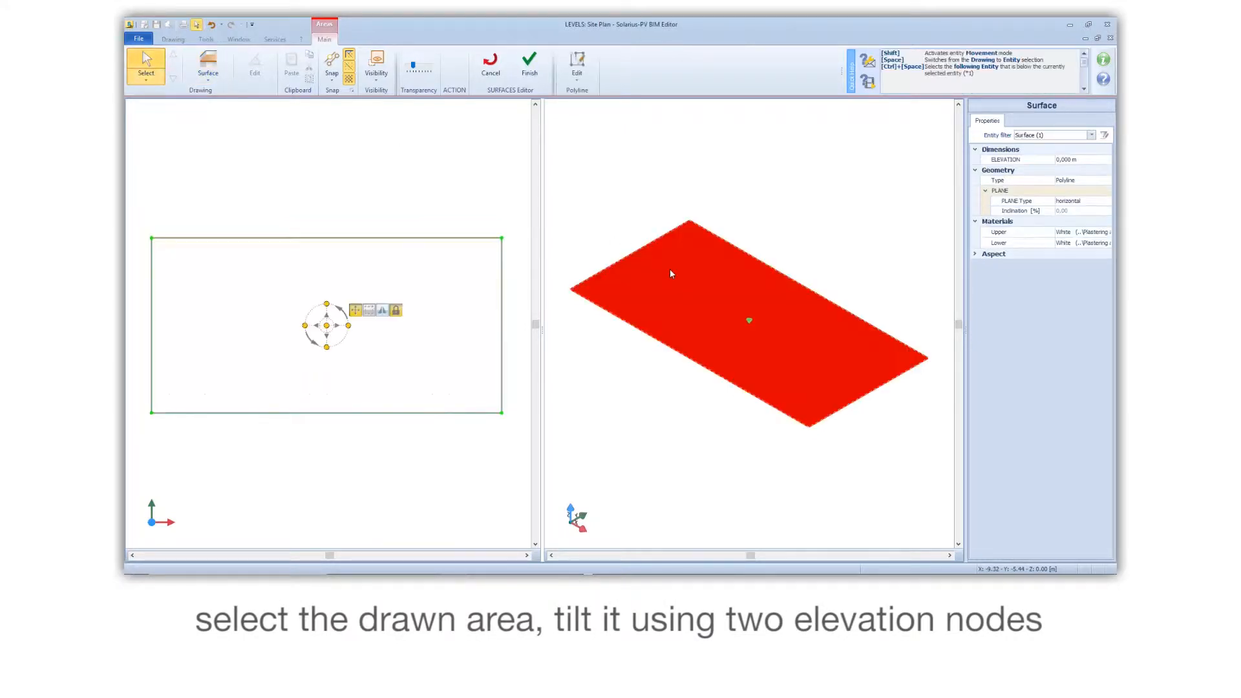
{"action": "left_click", "coordinate": [1082, 204]}
{"action": "left_click", "coordinate": [1081, 203]}
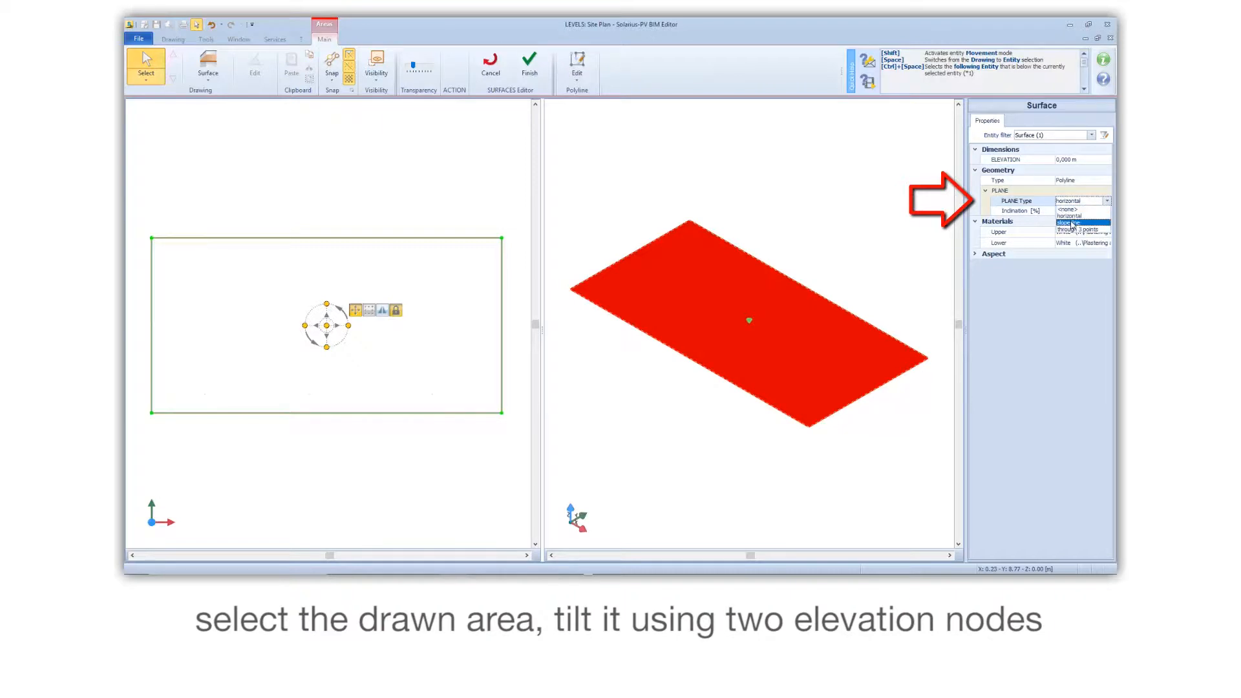
{"action": "left_click", "coordinate": [1071, 223]}
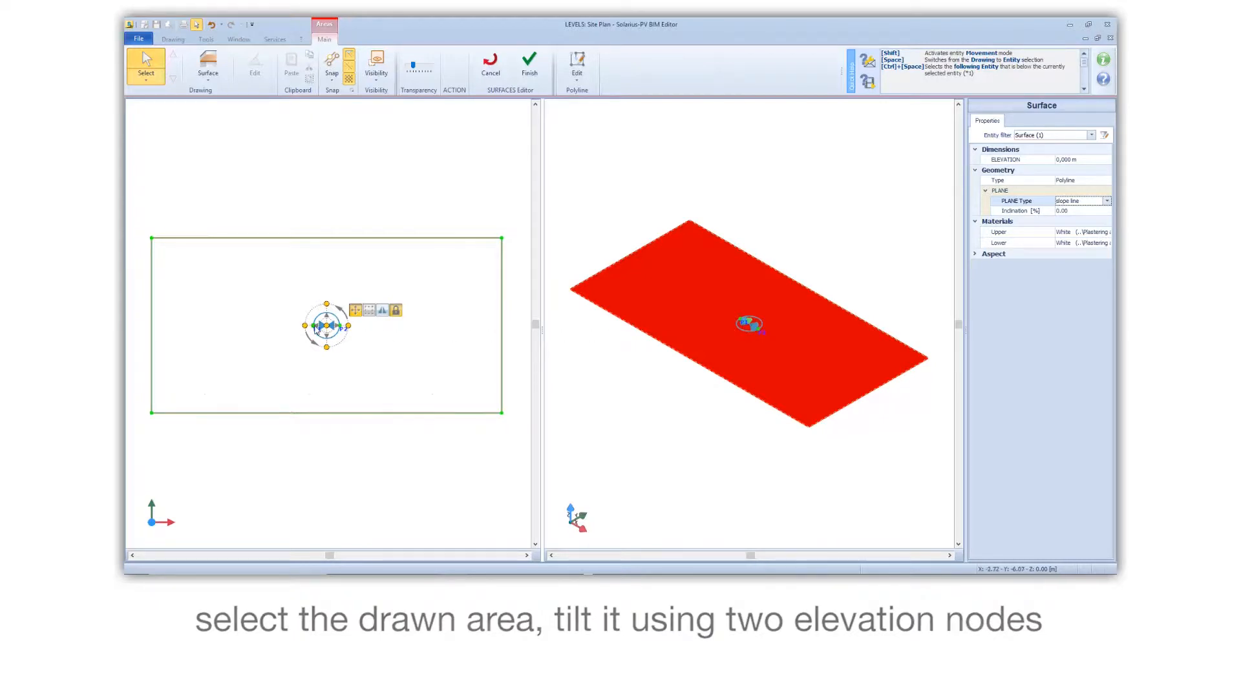
Position slope point P1 on the upper-left corner and P2 on the lower-left corner of the rectangular surface in plan.
{"action": "scroll", "coordinate": [314, 325], "scroll_direction": "up", "scroll_amount": 5}
{"action": "left_click", "coordinate": [313, 325]}
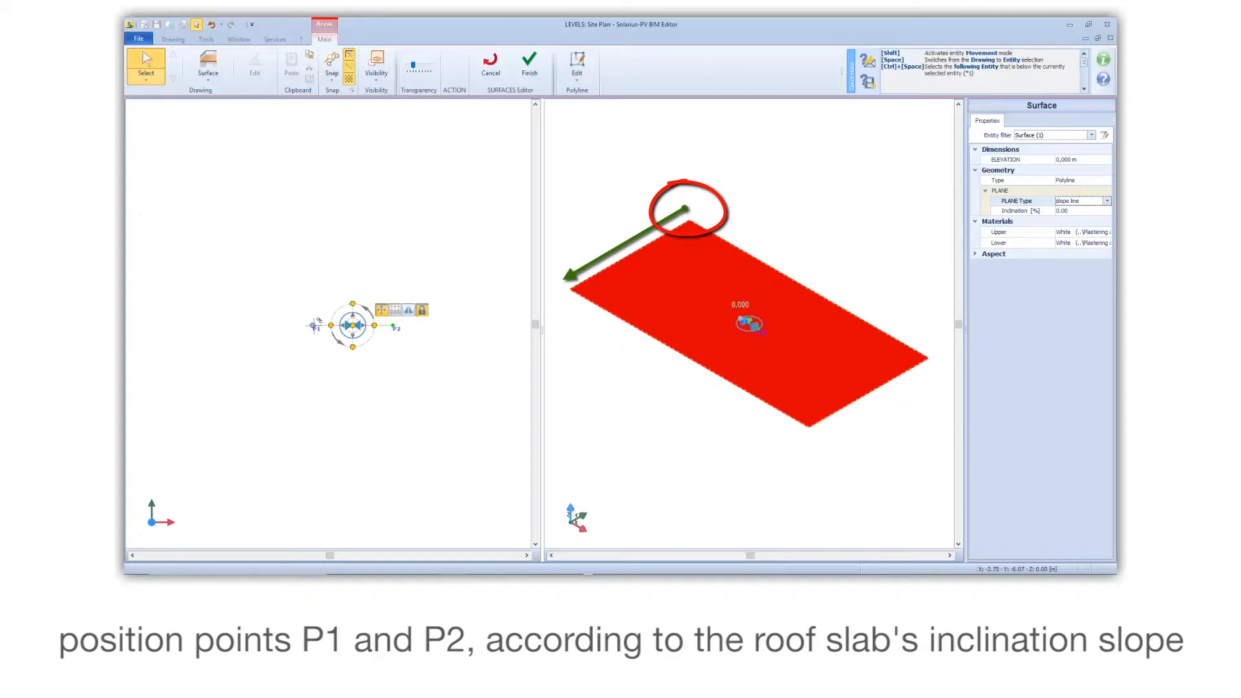
{"action": "scroll", "coordinate": [317, 324], "scroll_direction": "down", "scroll_amount": 5}
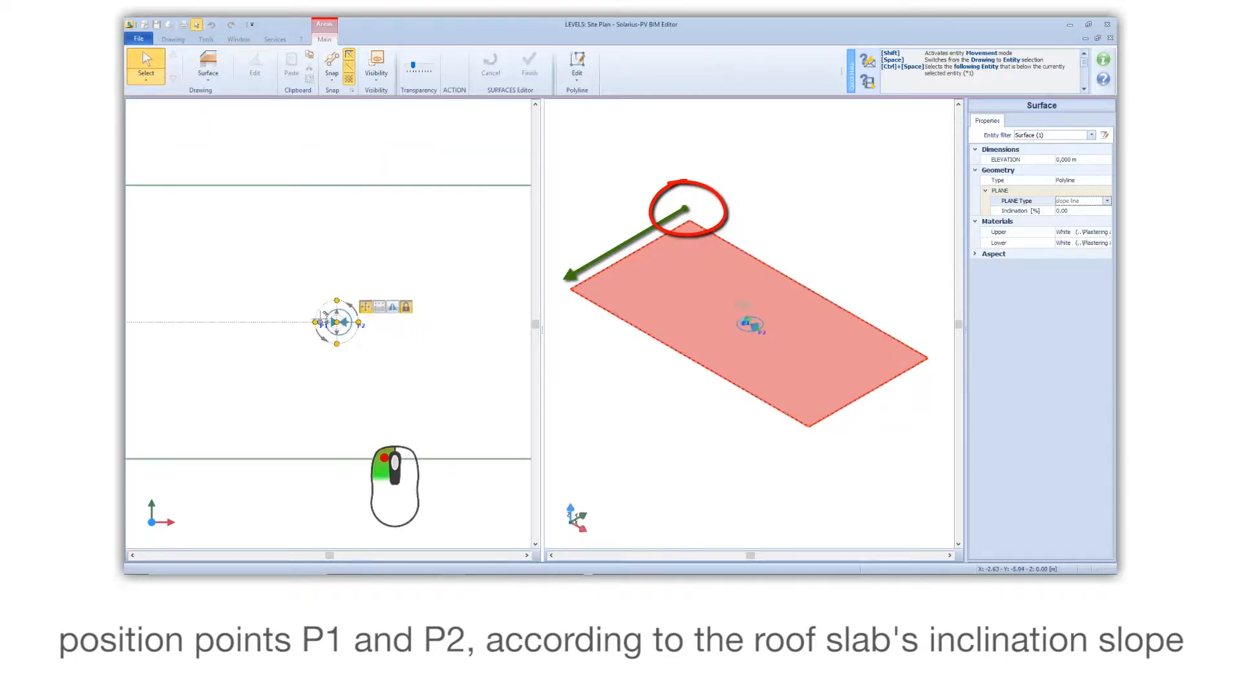
{"action": "left_click_drag", "start_coordinate": [324, 317], "coordinate": [155, 234]}
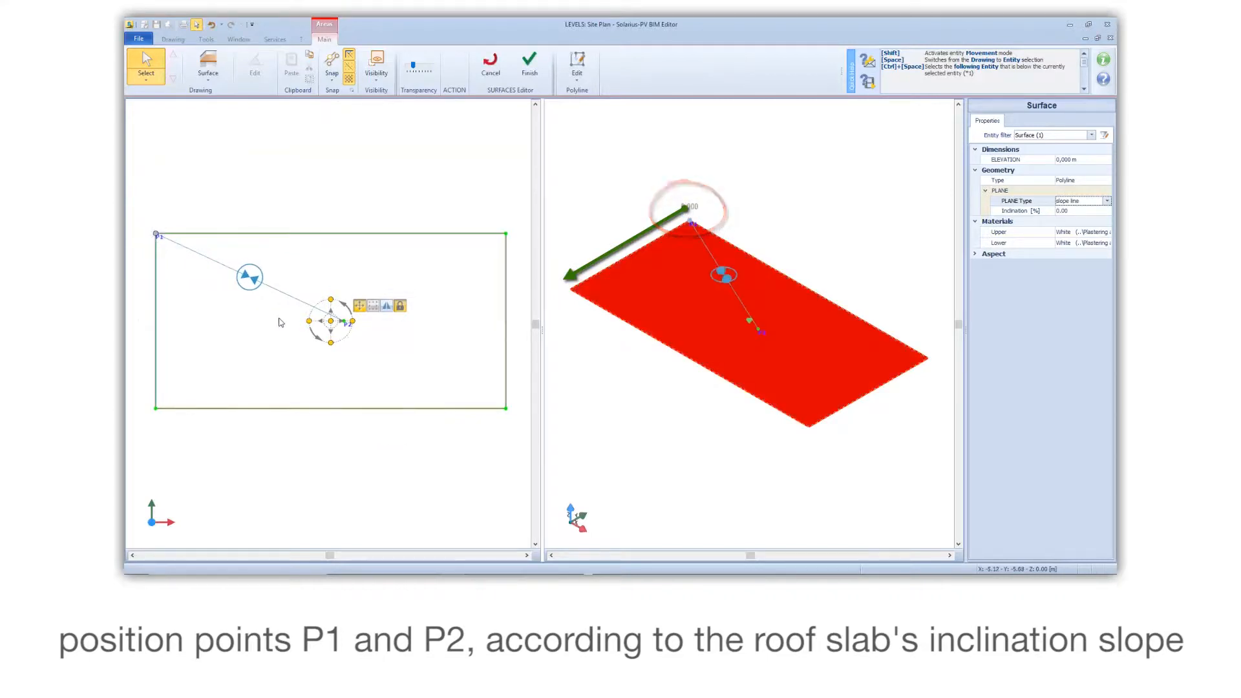
{"action": "scroll", "coordinate": [360, 335], "scroll_direction": "up", "scroll_amount": 4}
{"action": "left_click_drag", "start_coordinate": [317, 300], "coordinate": [161, 391]}
{"action": "scroll", "coordinate": [355, 309], "scroll_direction": "down", "scroll_amount": 4}
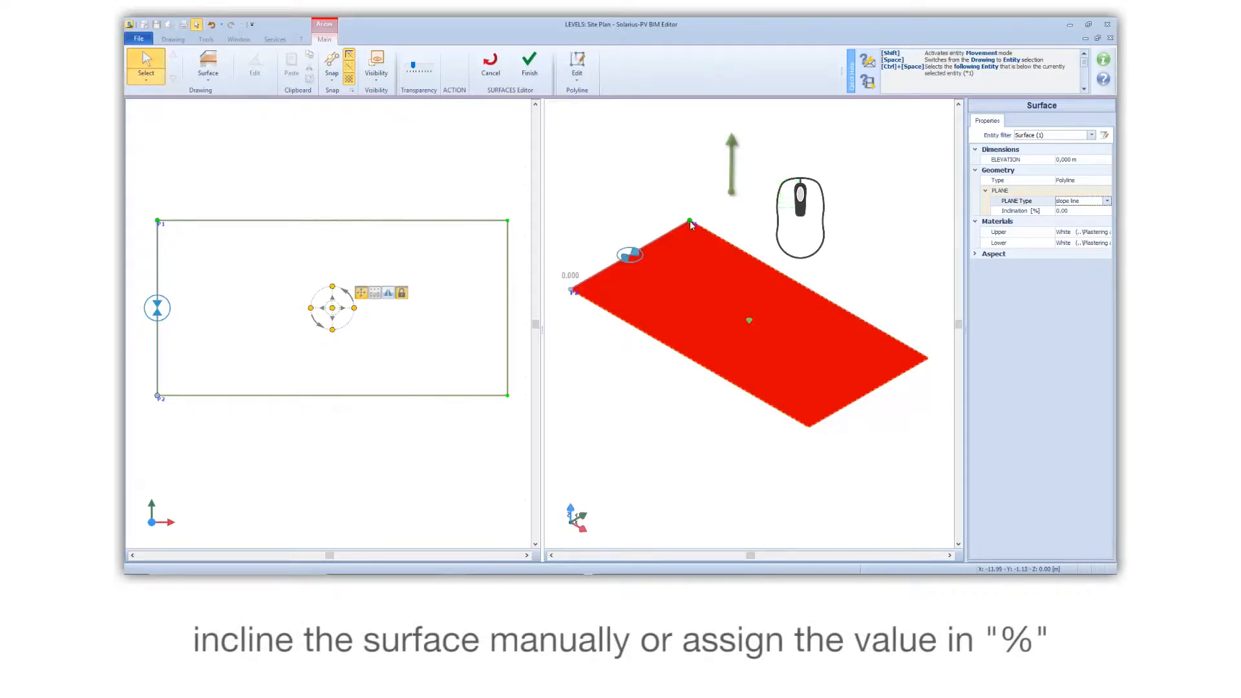
Set the surface's inclination to 30% along the P1–P2 slope line.
{"action": "mouse_move", "coordinate": [690, 223]}
{"action": "left_mouse_down"}
{"action": "mouse_move", "coordinate": [694, 146]}
{"action": "mouse_move", "coordinate": [690, 221]}
{"action": "left_mouse_up"}
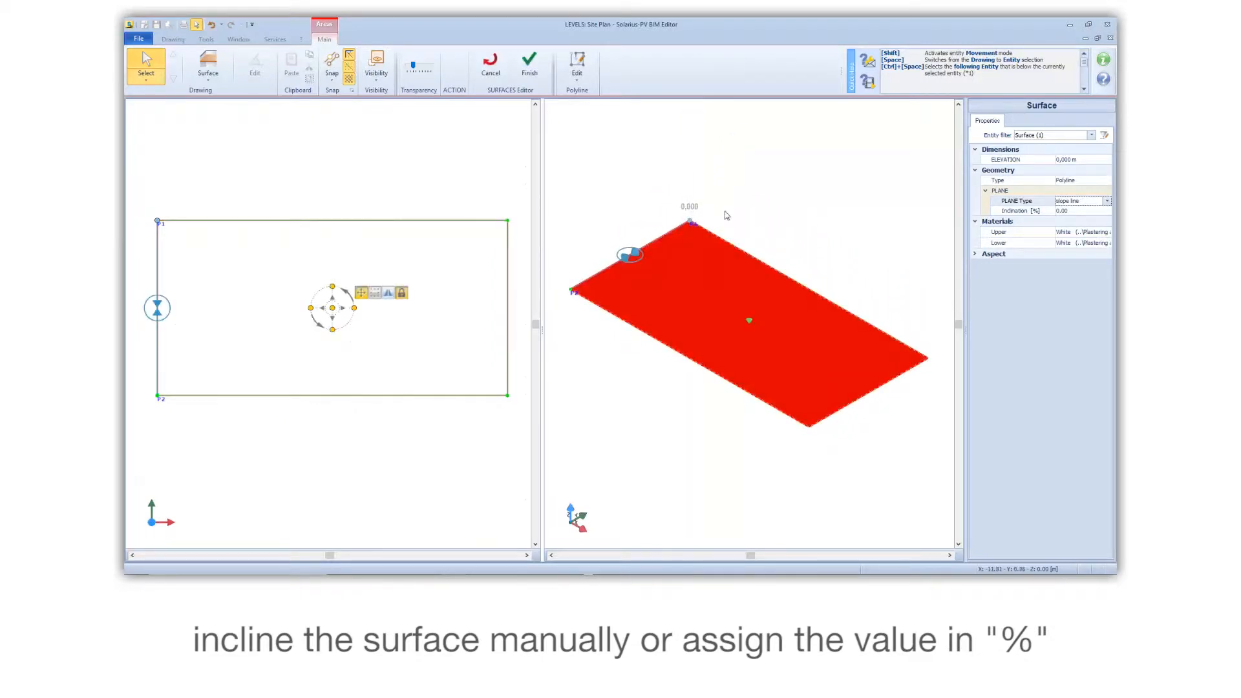
{"action": "left_click", "coordinate": [1063, 213]}
{"action": "type", "text": "30"}
{"action": "key", "text": "Return"}
{"action": "middle_click_drag", "start_coordinate": [863, 302], "coordinate": [850, 347]}
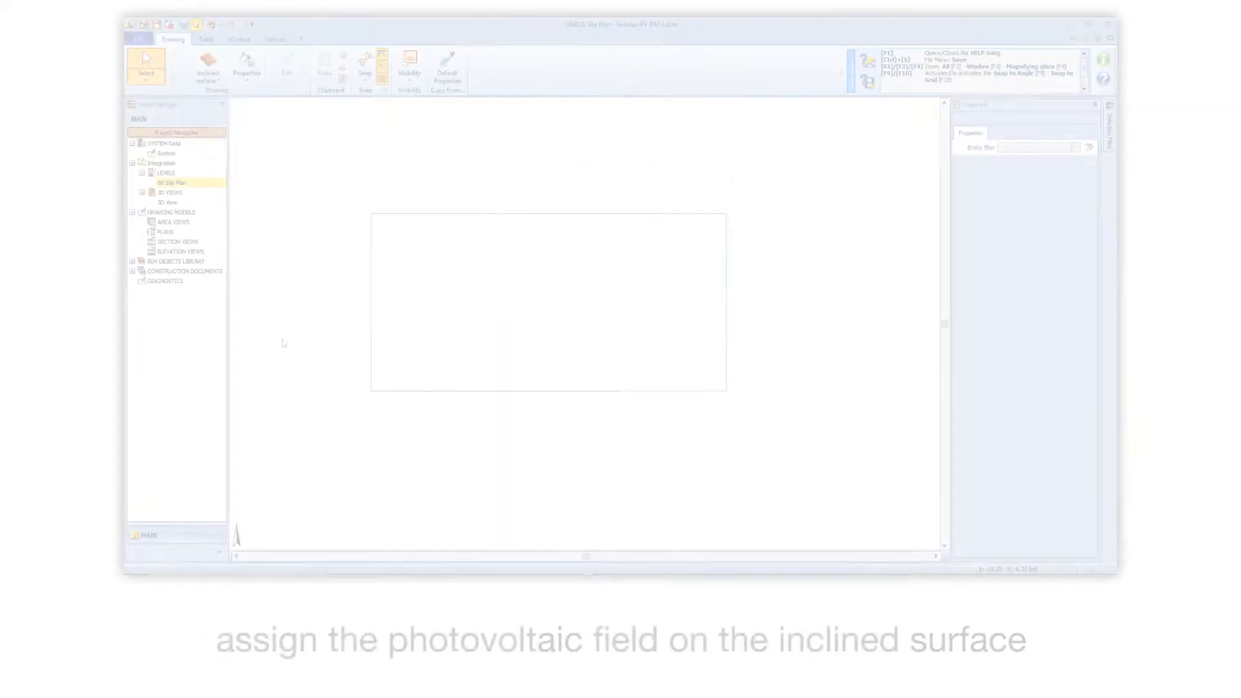
Activate the Photovoltaic Field tool and try to place the field on the surface in the site plan.
{"action": "left_click", "coordinate": [220, 81]}
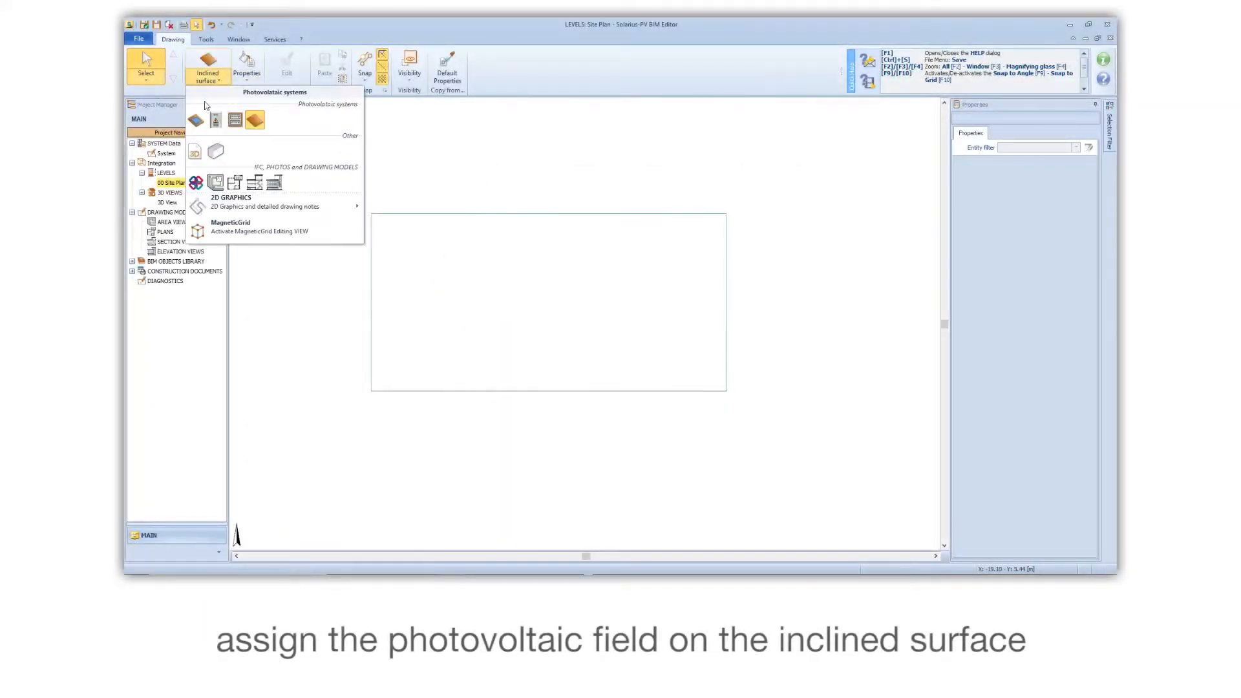
{"action": "left_click", "coordinate": [196, 121]}
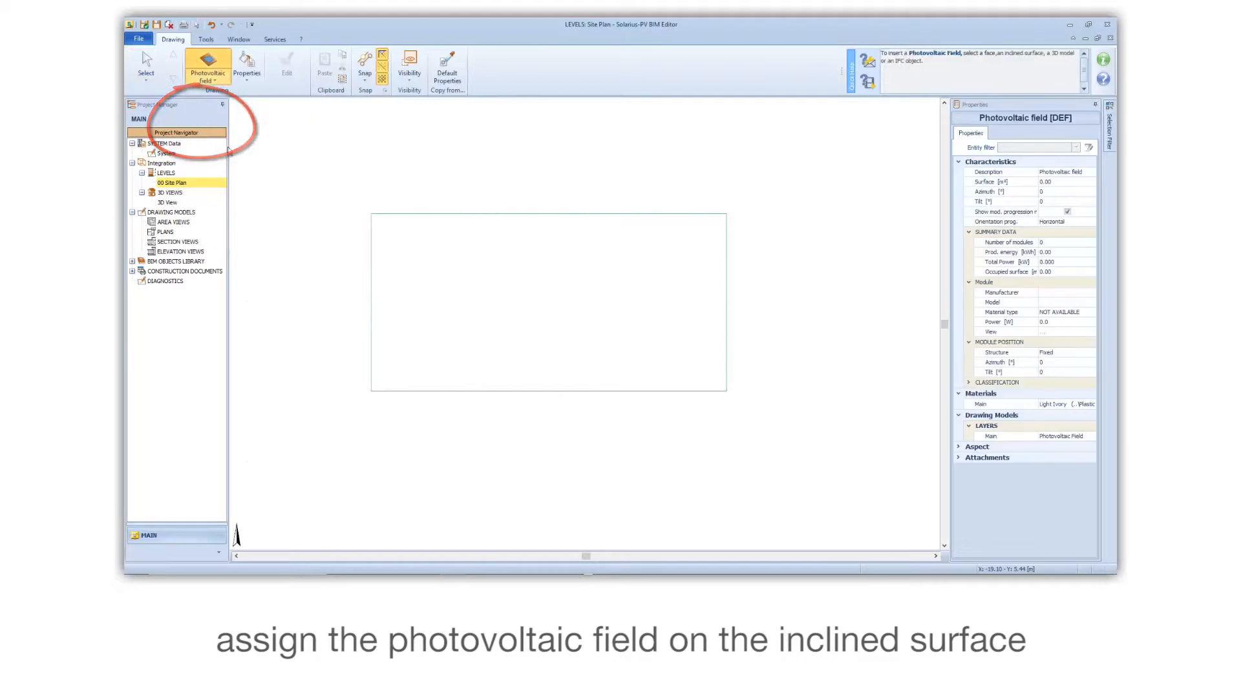
{"action": "left_click", "coordinate": [517, 293]}
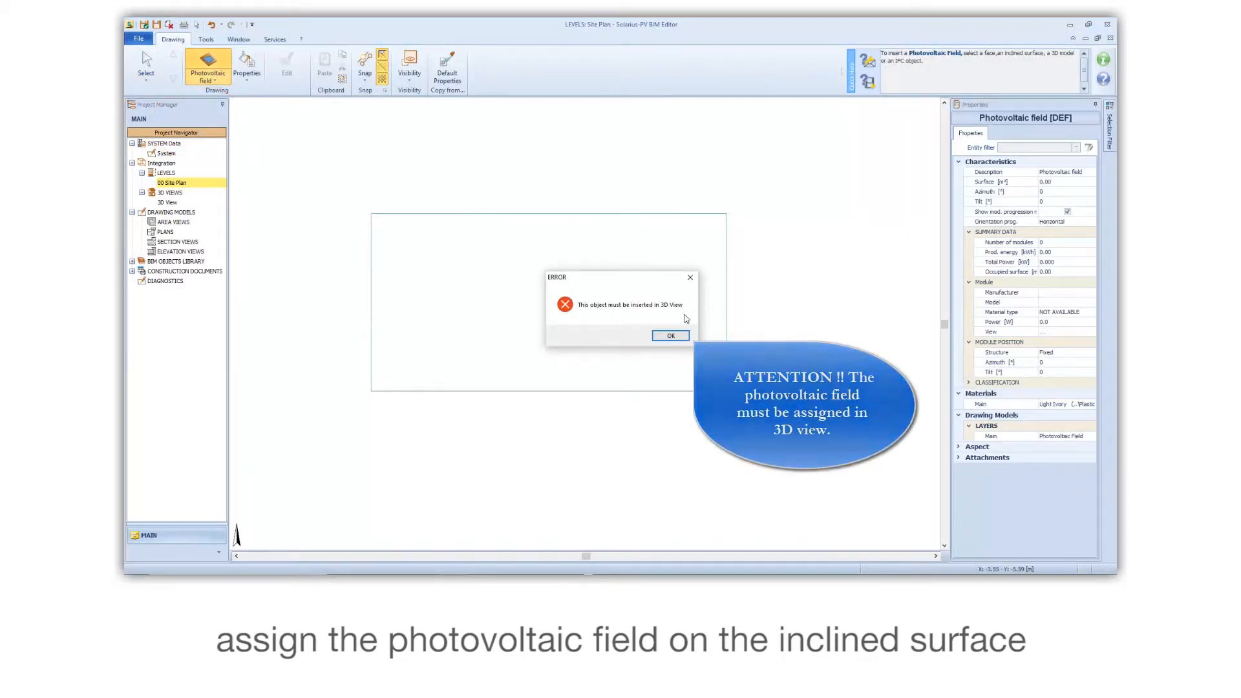
{"action": "left_click", "coordinate": [680, 334]}
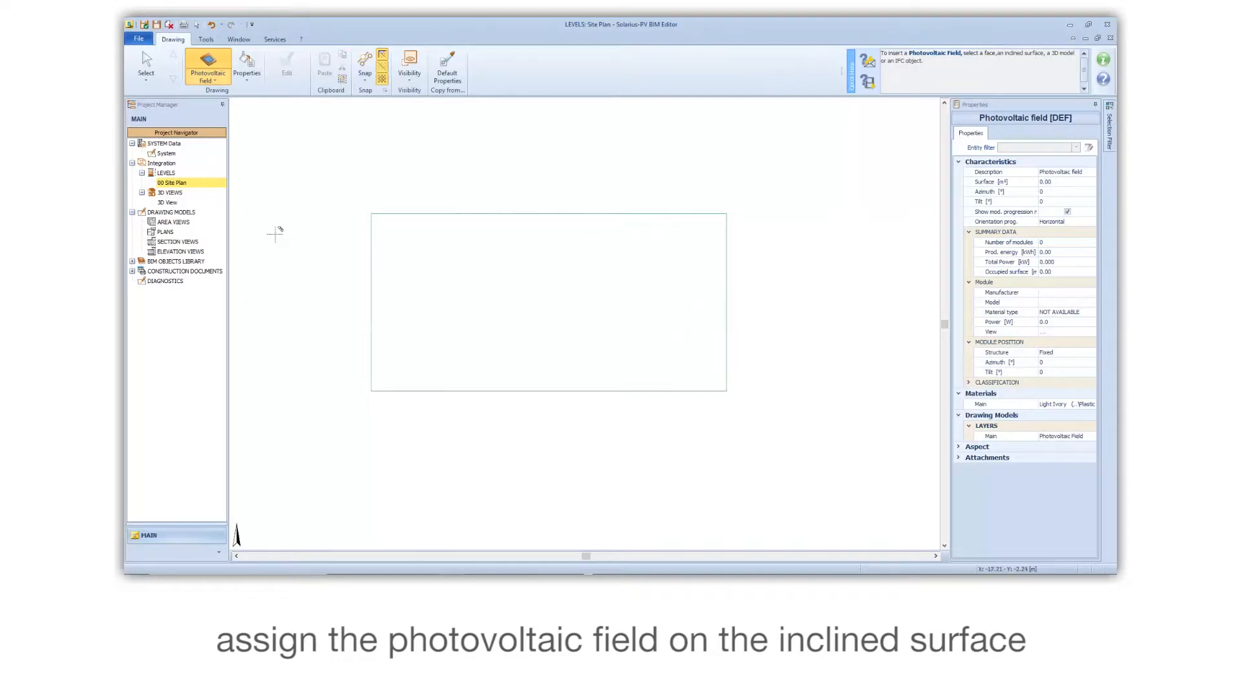
Switch to the 3D View and assign the photovoltaic field to the inclined surface.
{"action": "left_click", "coordinate": [170, 204]}
{"action": "double_click", "coordinate": [170, 204]}
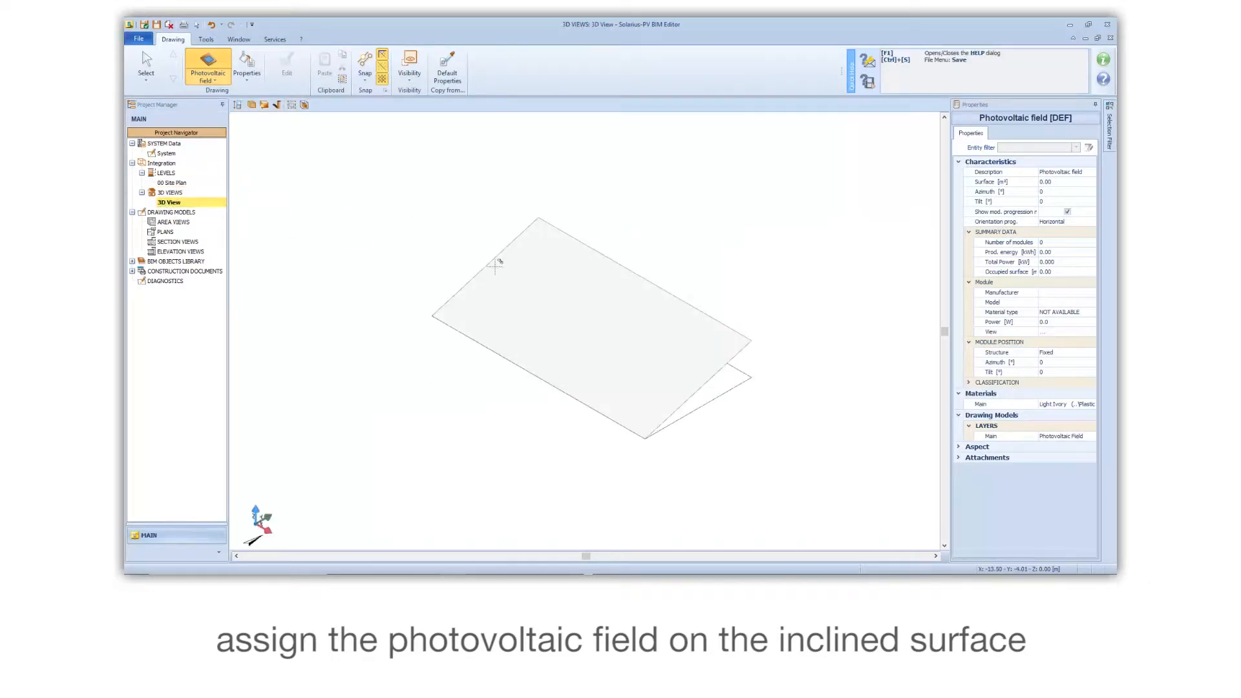
{"action": "left_click", "coordinate": [543, 294]}
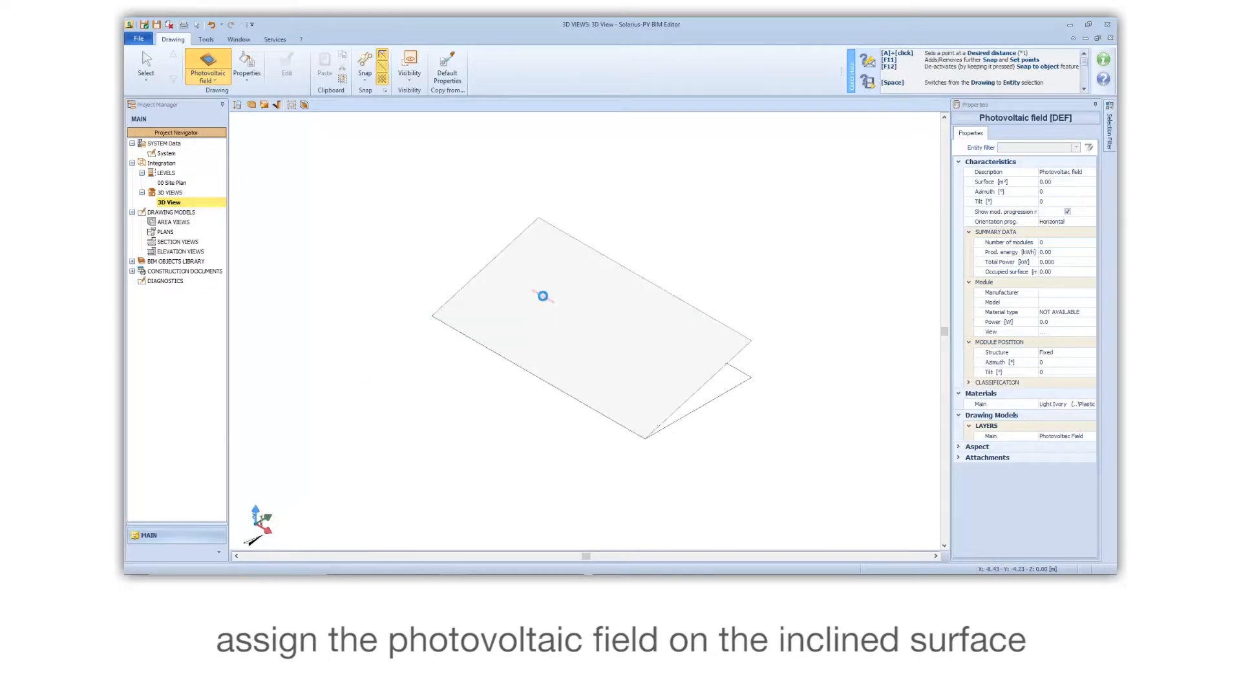
{"action": "left_click", "coordinate": [543, 295]}
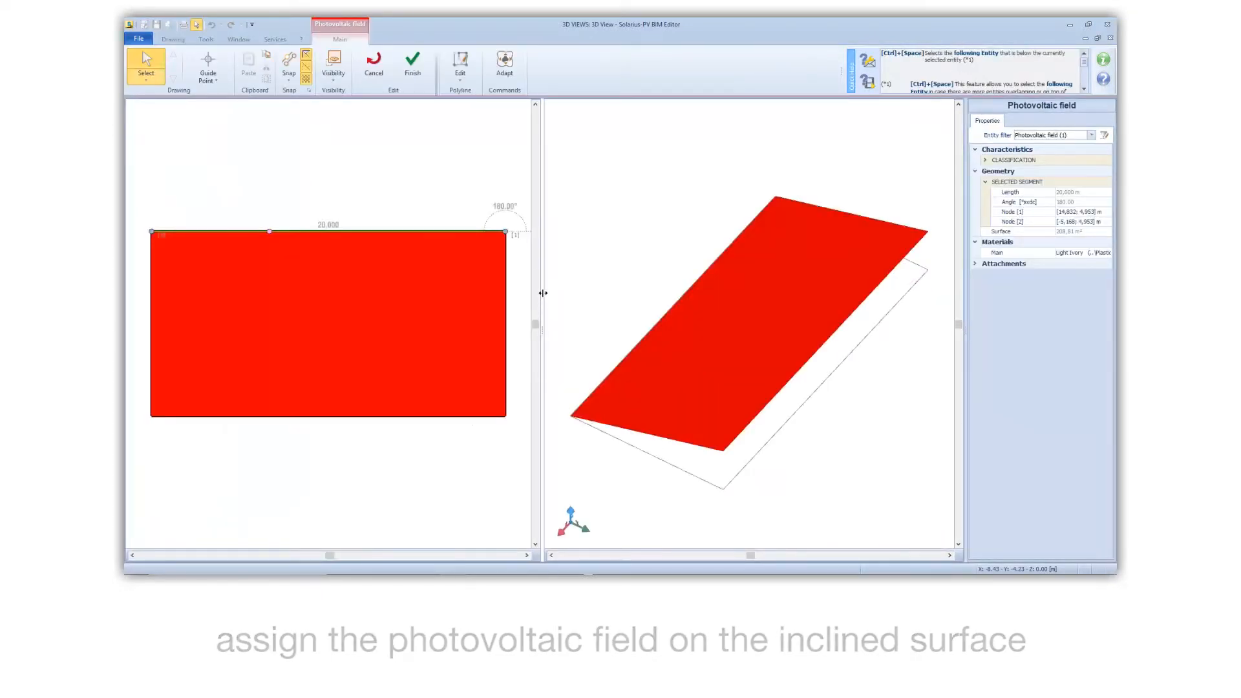
Adapt the photovoltaic field to the inclined surface, apply a negative offset to its outline and finish editing.
{"action": "middle_click_drag", "start_coordinate": [607, 257], "coordinate": [686, 254]}
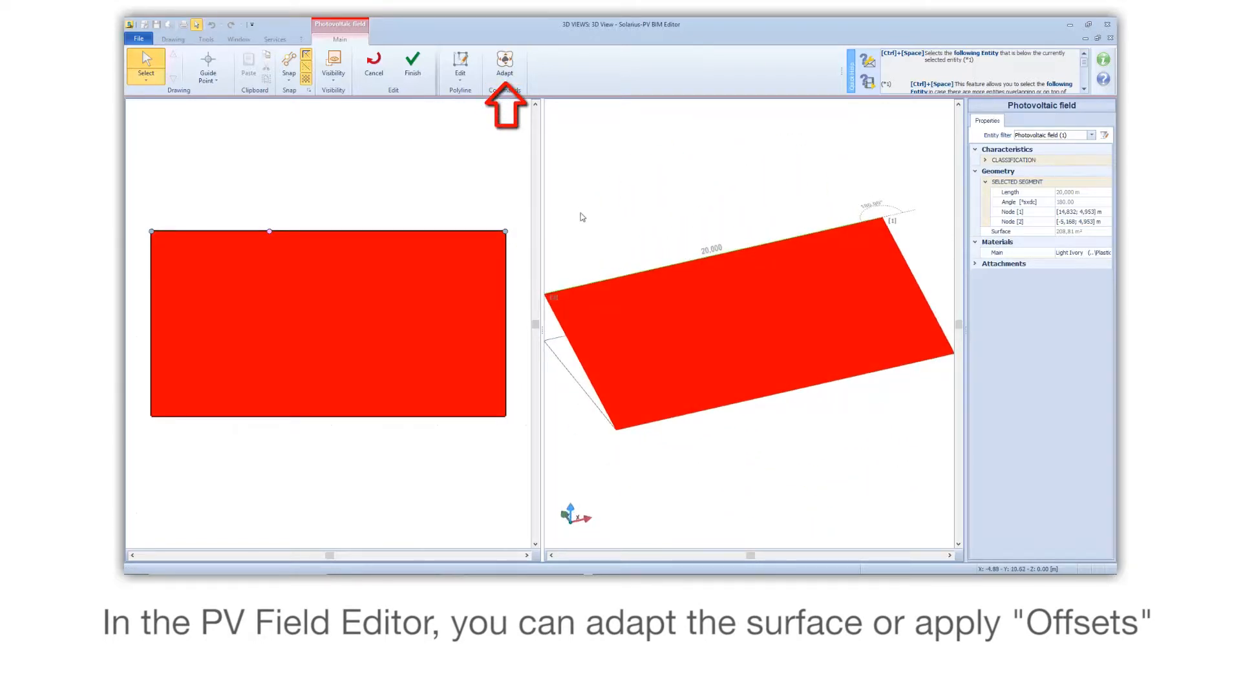
{"action": "left_click", "coordinate": [505, 71]}
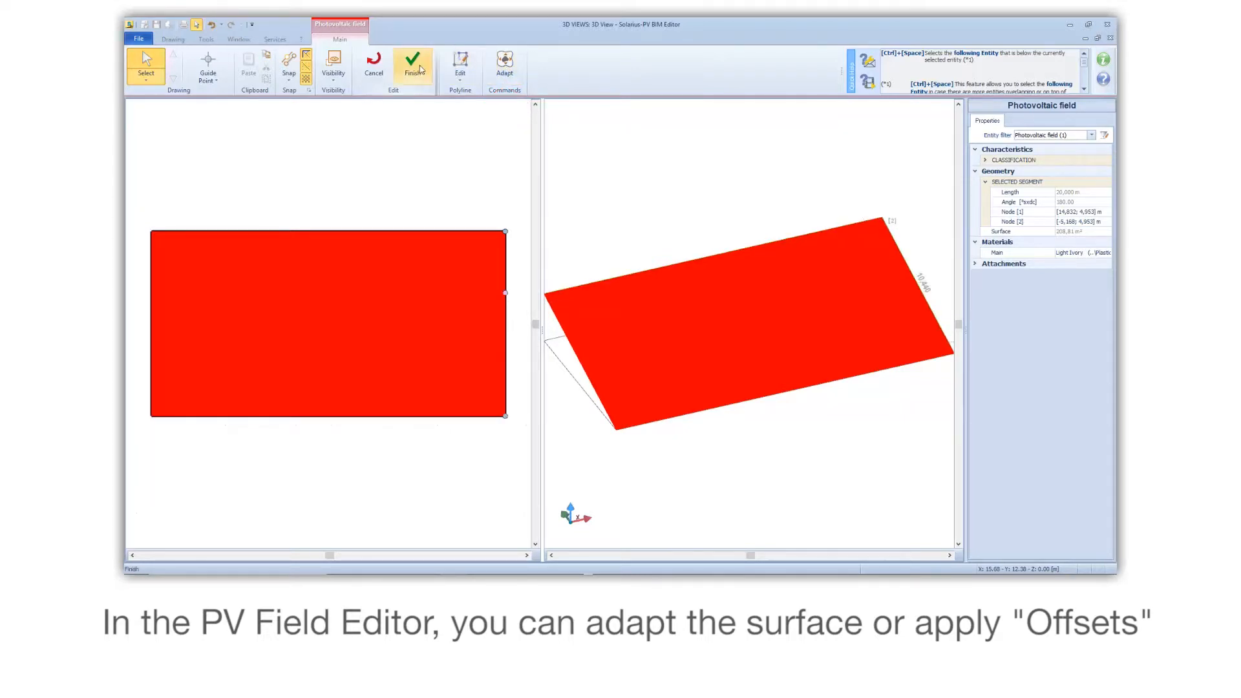
{"action": "left_click", "coordinate": [461, 72]}
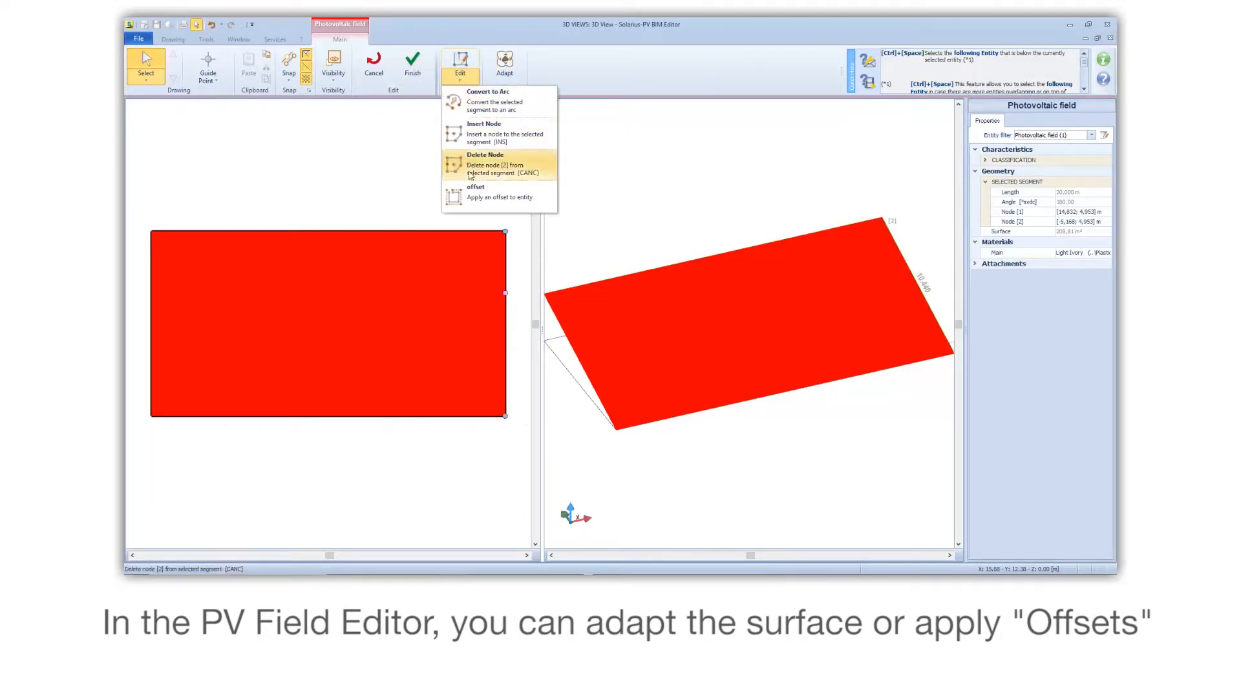
{"action": "left_click", "coordinate": [474, 193]}
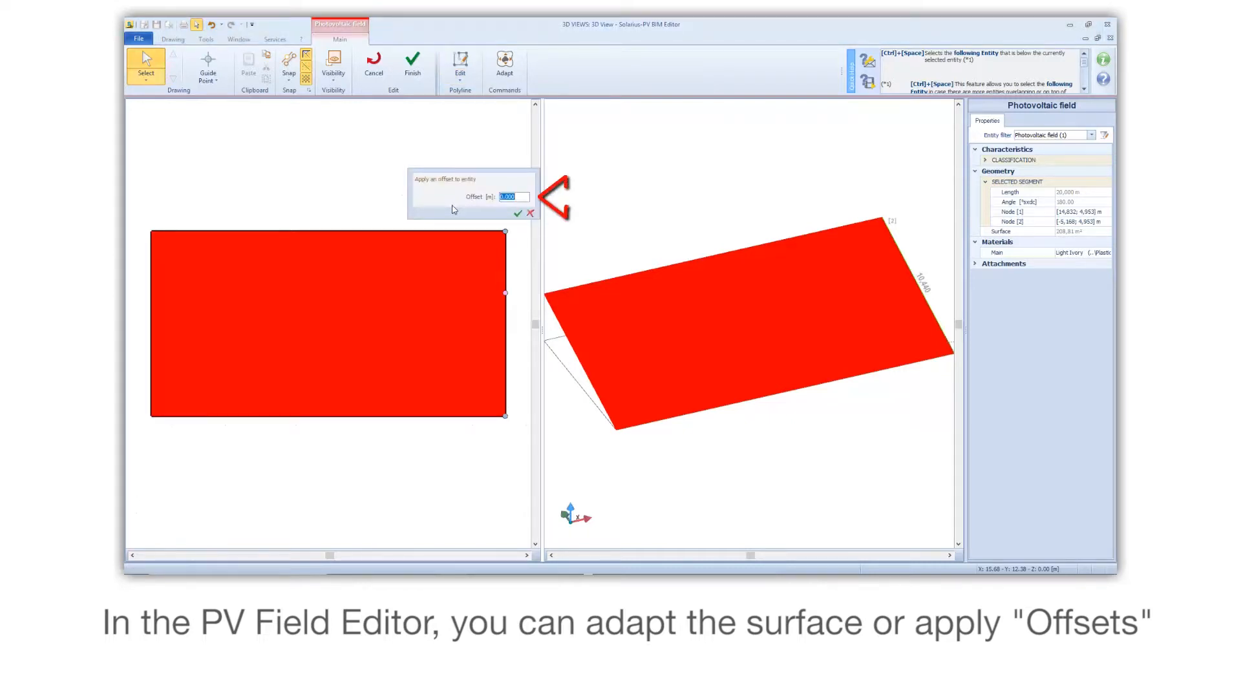
{"action": "type", "text": "-"}
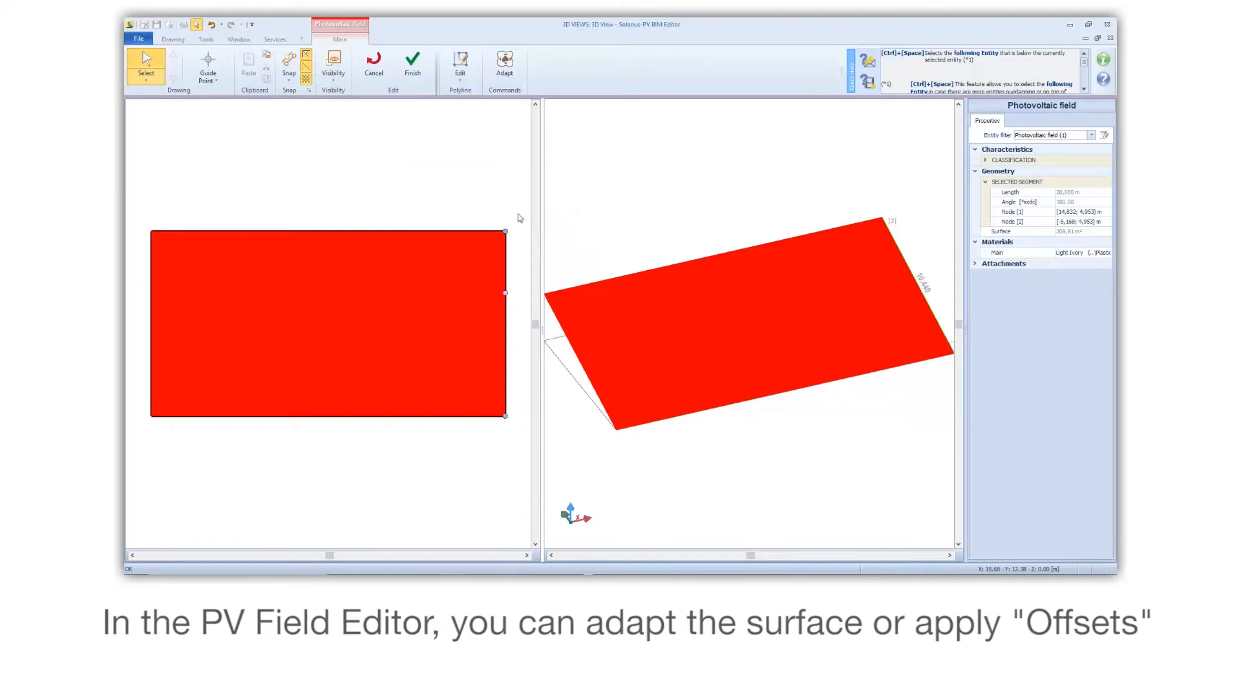
{"action": "left_click", "coordinate": [518, 213]}
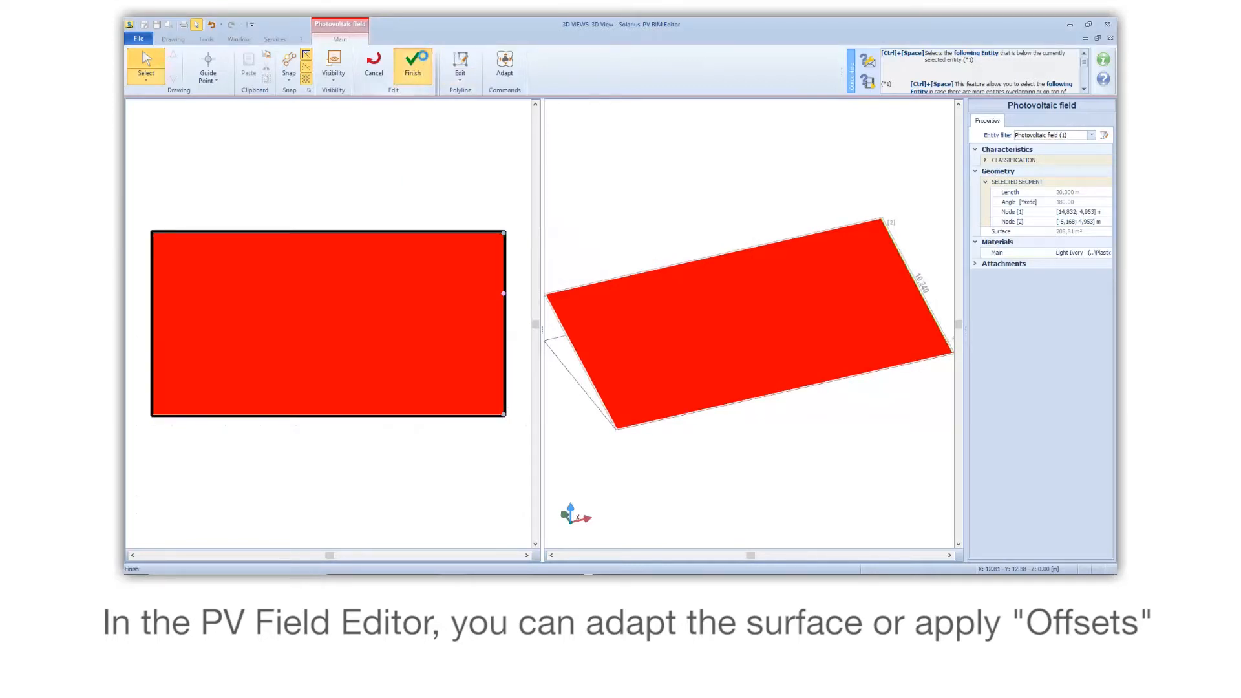
{"action": "left_click", "coordinate": [425, 60]}
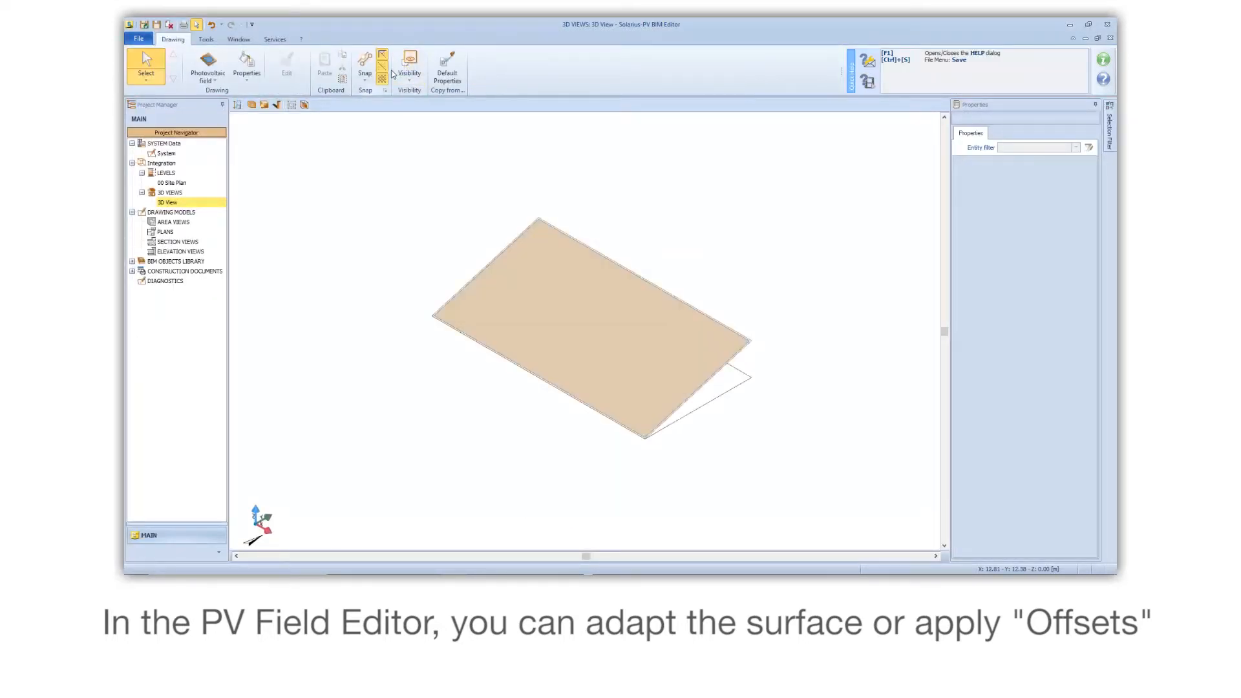
Review the solar irradiation of the photovoltaic field in the assisted design wizard, then close it without applying anything.
{"action": "left_click", "coordinate": [478, 288]}
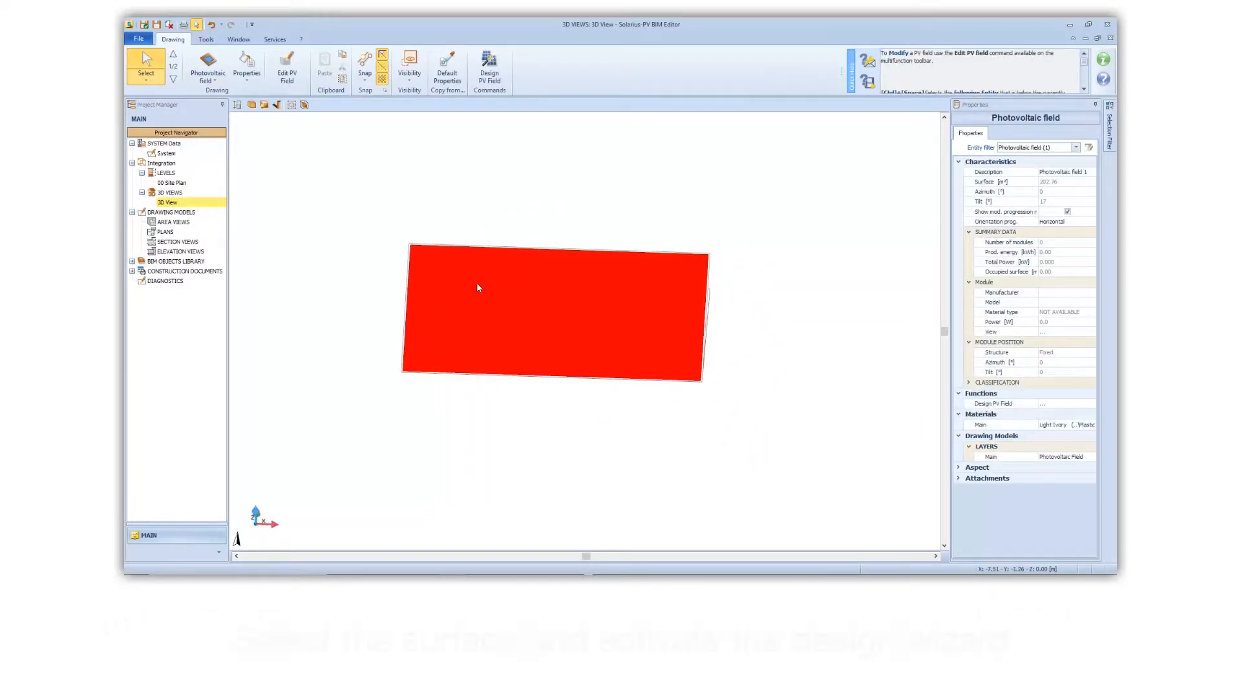
{"action": "left_click", "coordinate": [493, 76]}
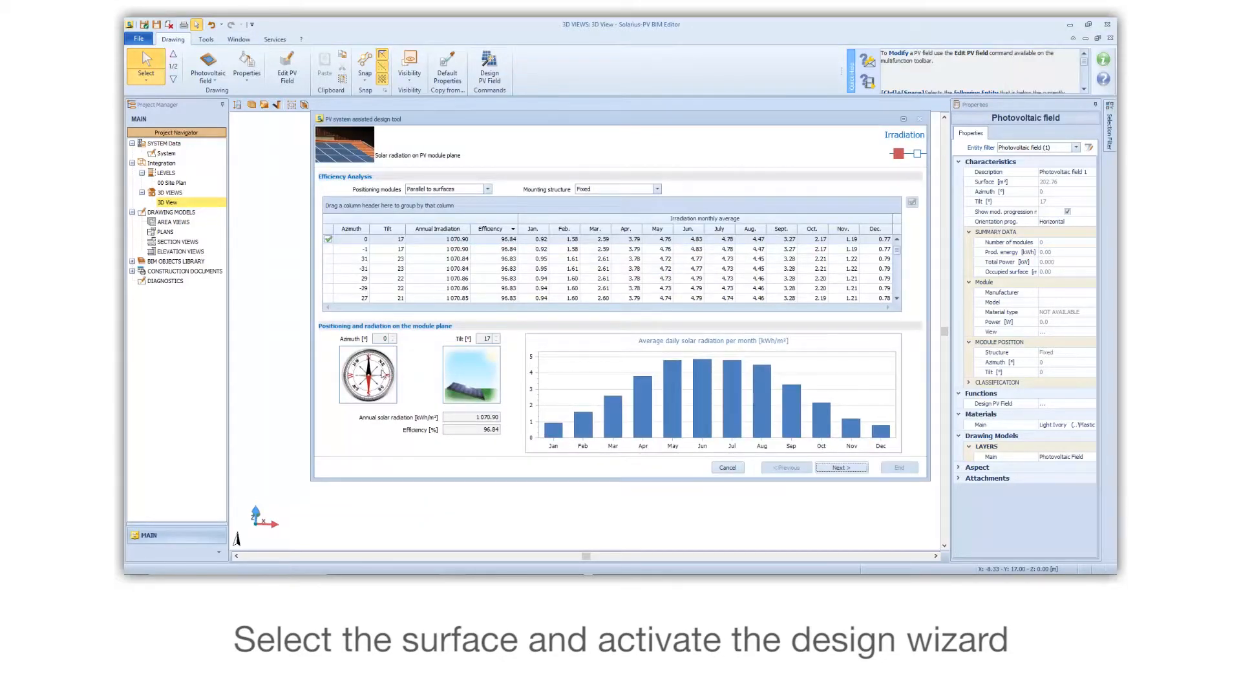
{"action": "left_click", "coordinate": [735, 469]}
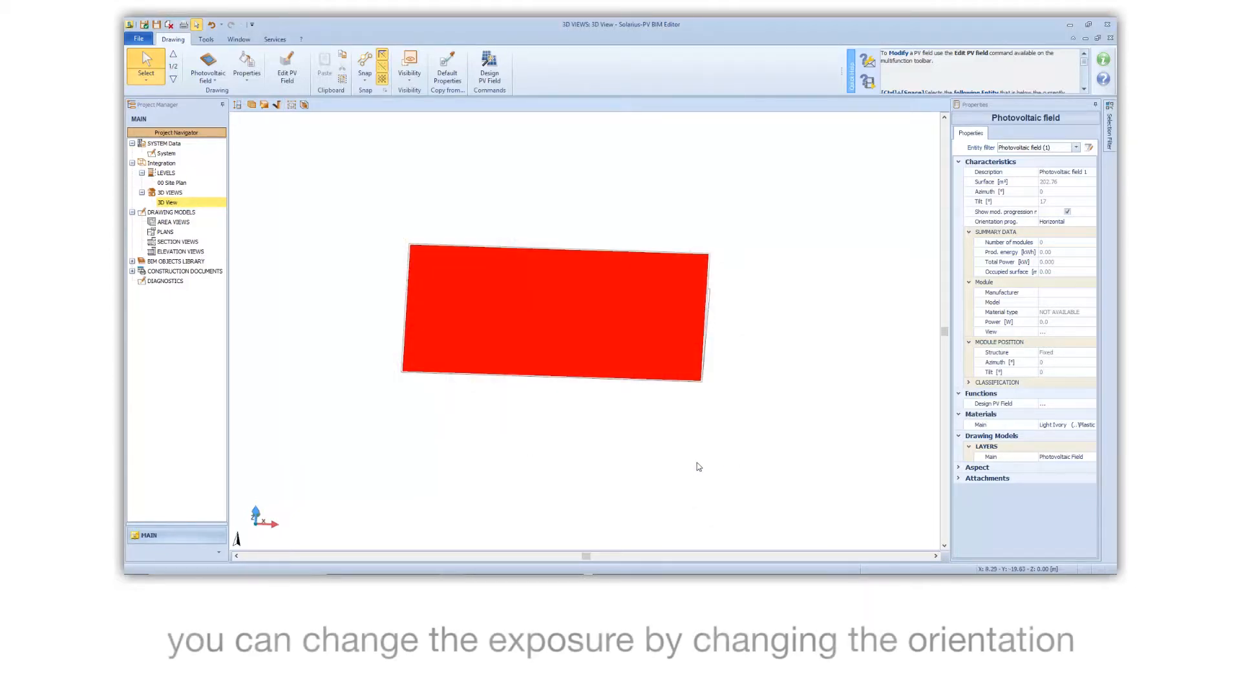
Rotate the compass in the 00 Site Plan so that its azimuth is 90°.
{"action": "left_click", "coordinate": [238, 540]}
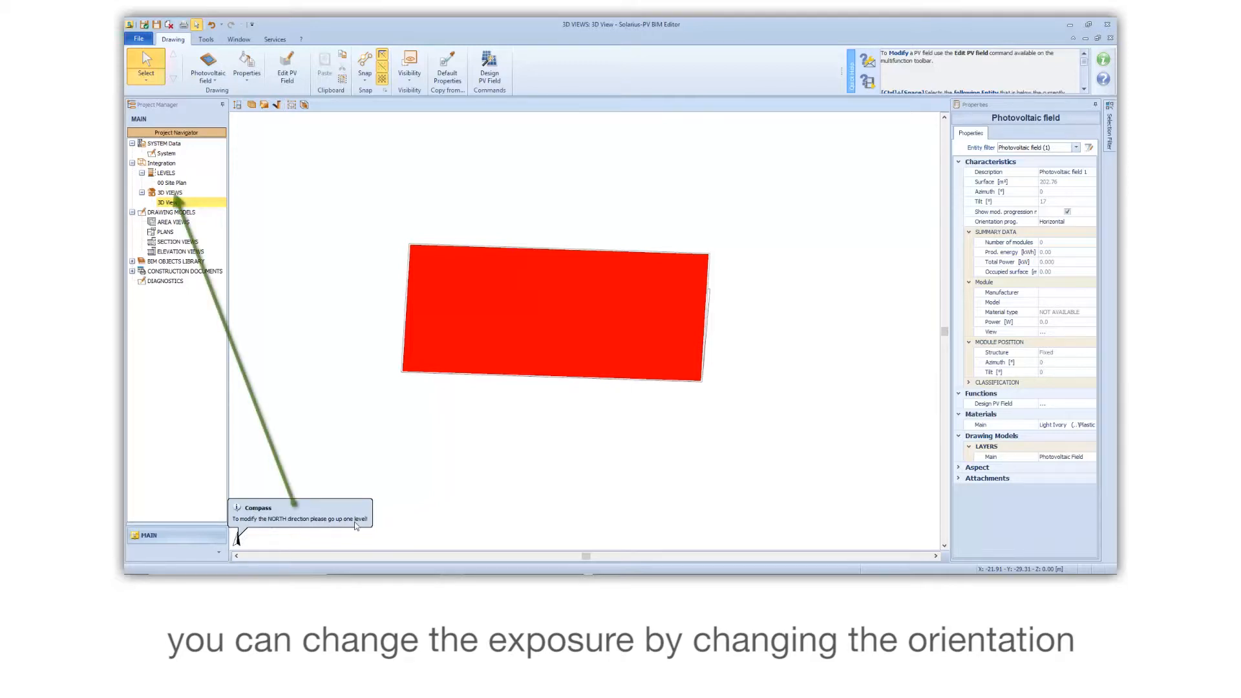
{"action": "double_click", "coordinate": [167, 183]}
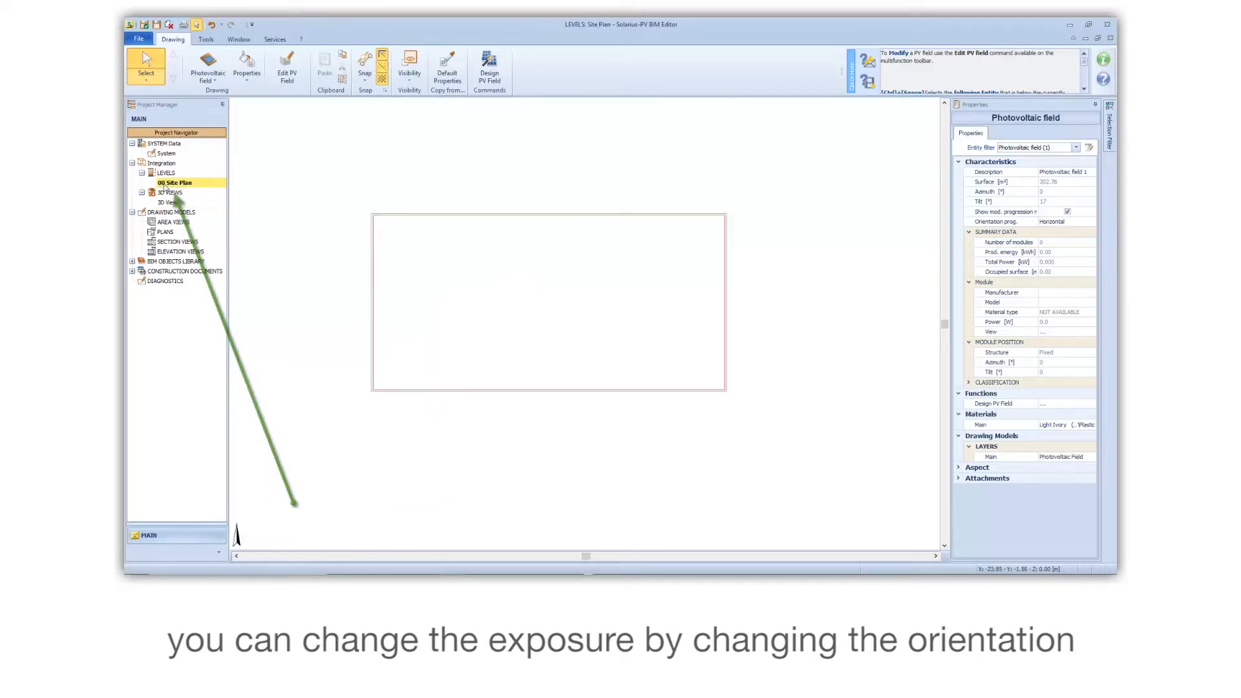
{"action": "left_click", "coordinate": [247, 531]}
{"action": "mouse_move", "coordinate": [255, 504]}
{"action": "left_mouse_down"}
{"action": "mouse_move", "coordinate": [319, 532]}
{"action": "mouse_move", "coordinate": [316, 472]}
{"action": "mouse_move", "coordinate": [221, 492]}
{"action": "mouse_move", "coordinate": [249, 528]}
{"action": "mouse_move", "coordinate": [209, 263]}
{"action": "left_mouse_up"}
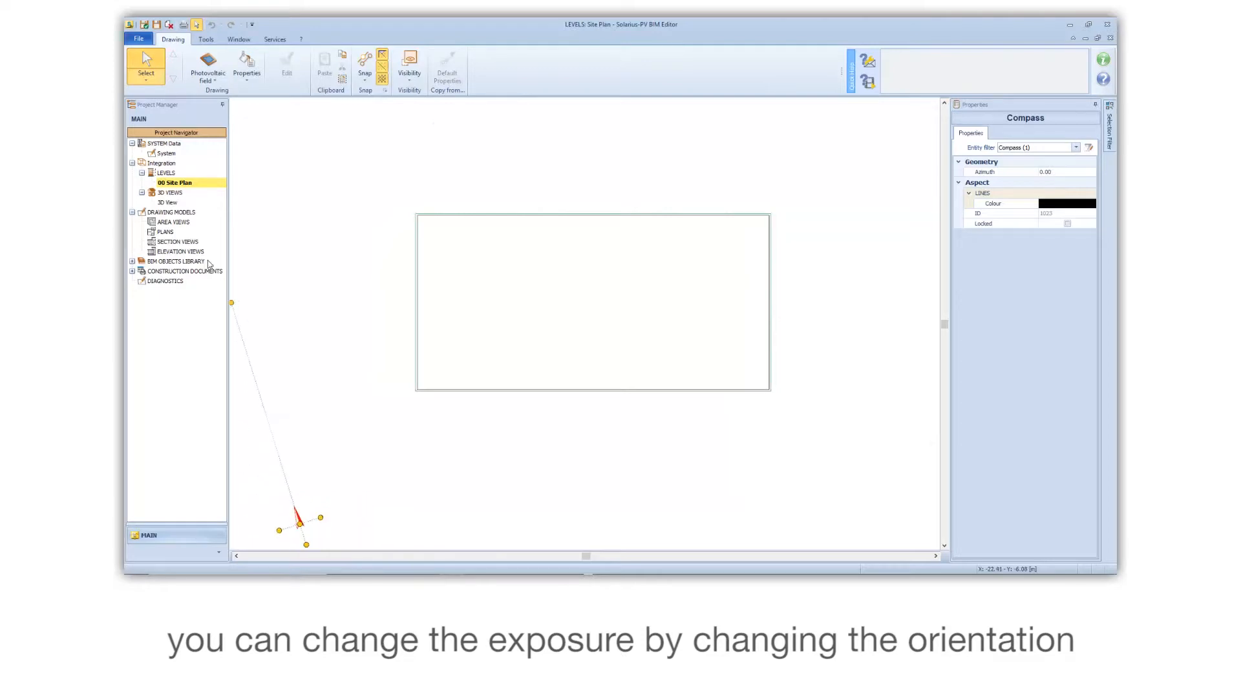
{"action": "left_click_drag", "start_coordinate": [225, 514], "coordinate": [411, 528]}
Open the design wizard for the photovoltaic field in the 3D View and set the module positioning to Parallel to surfaces.
{"action": "double_click", "coordinate": [173, 204]}
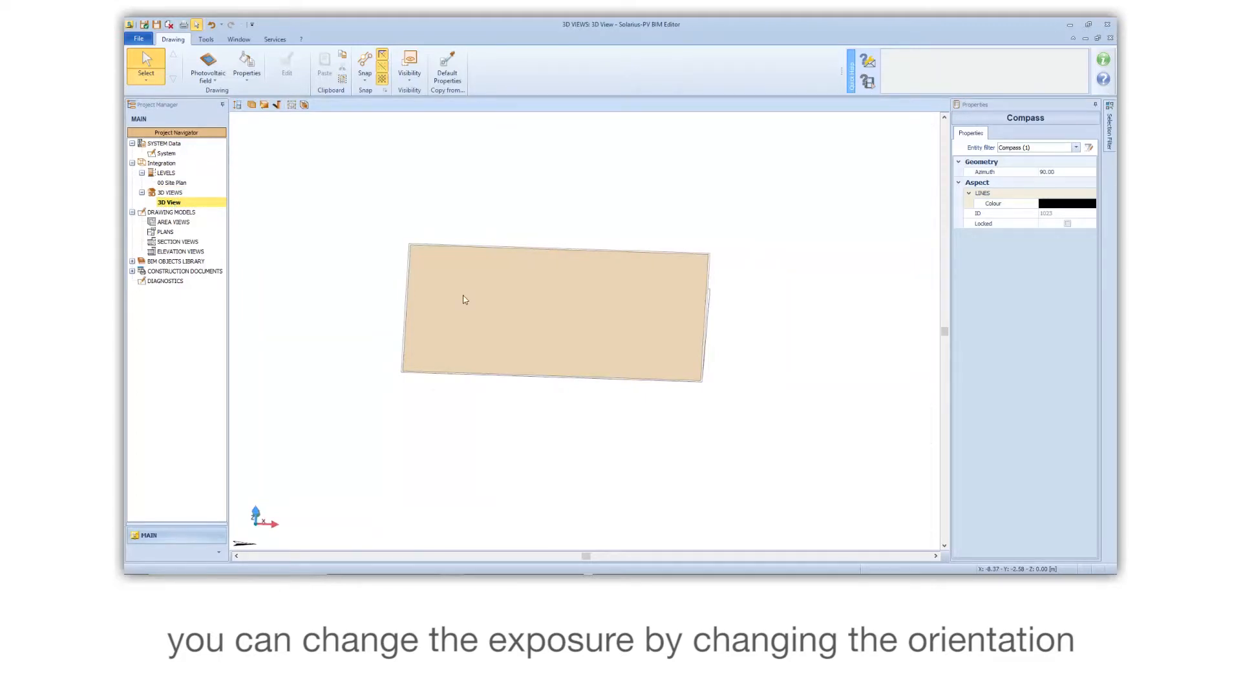
{"action": "left_click", "coordinate": [463, 299]}
{"action": "left_click", "coordinate": [490, 64]}
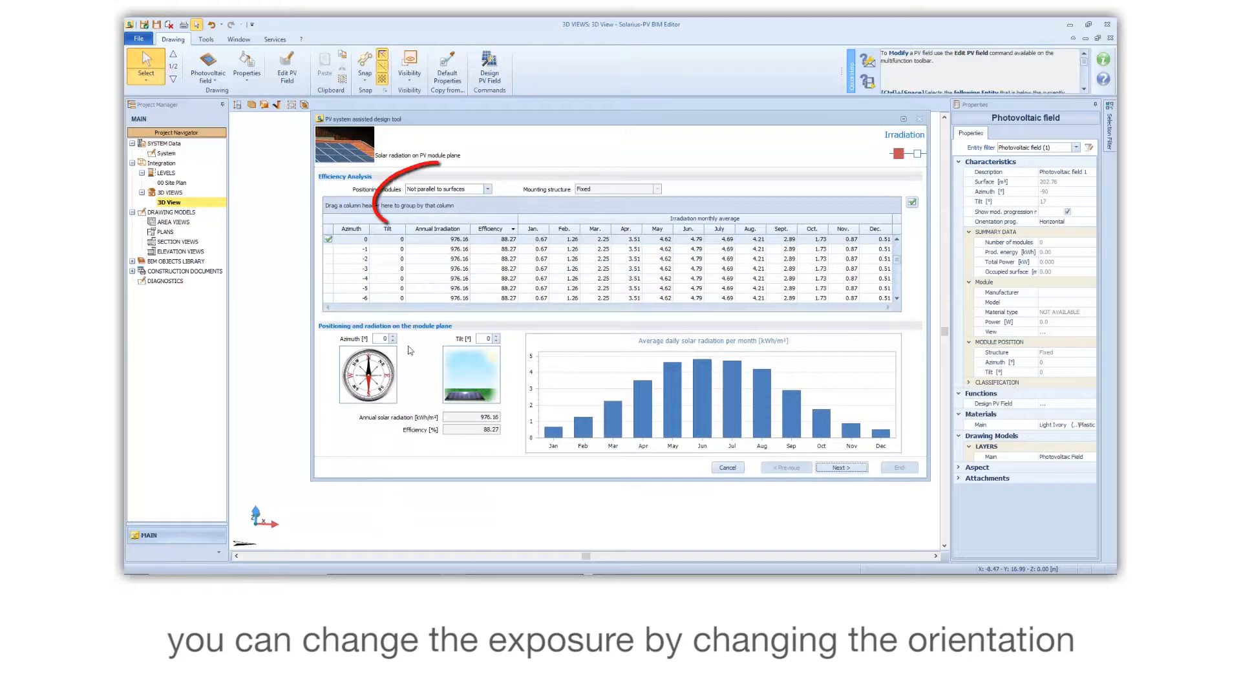
{"action": "left_click", "coordinate": [430, 188]}
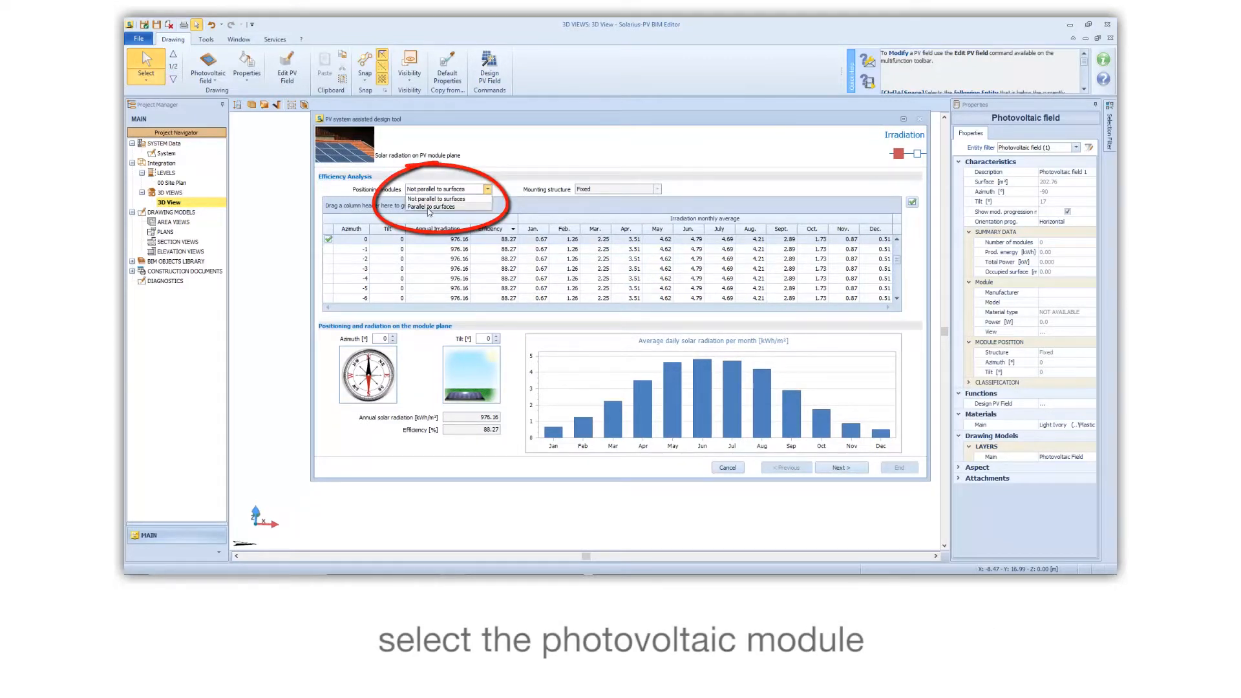
{"action": "left_click", "coordinate": [431, 206]}
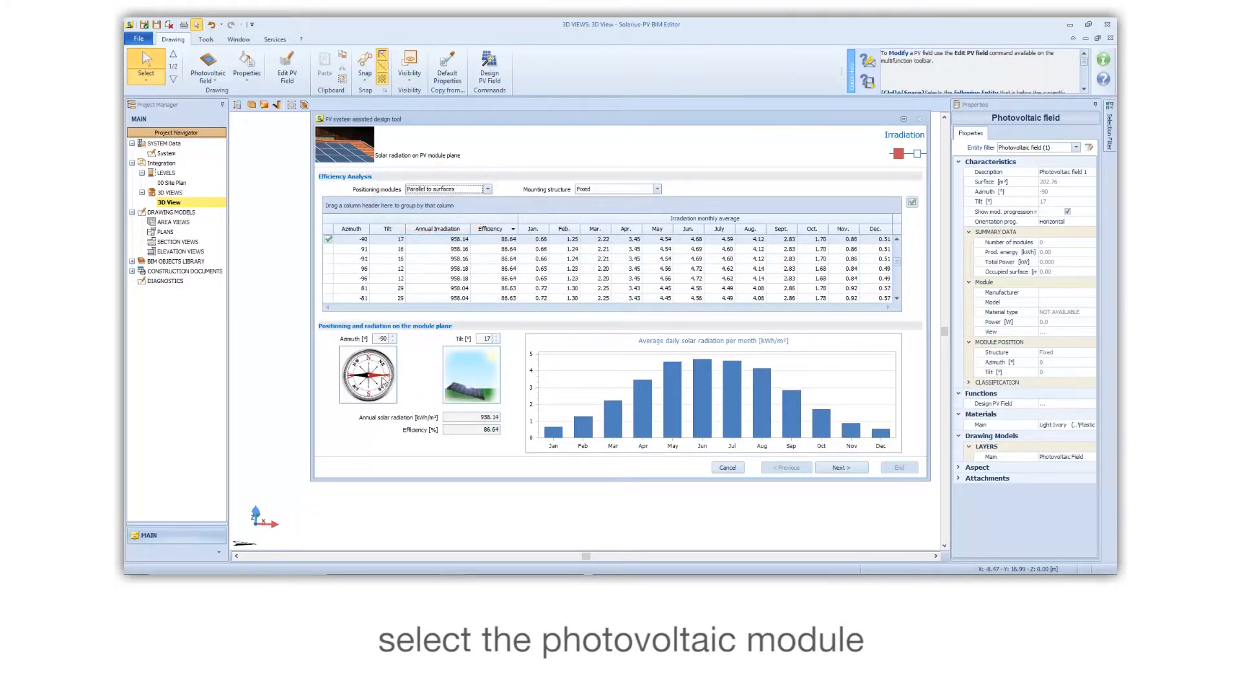
Assign the Jiangsu Guoyang 6P-320 polycrystalline module to the photovoltaic field and complete the design wizard.
{"action": "left_click", "coordinate": [849, 472]}
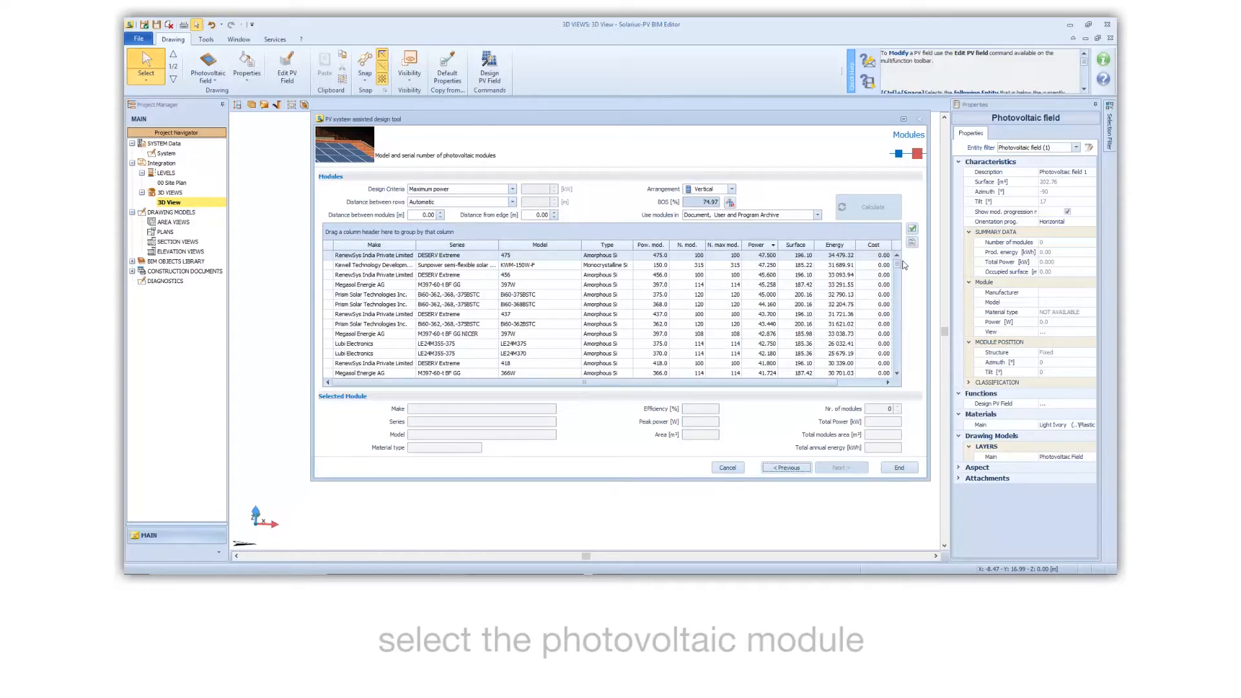
{"action": "left_click_drag", "start_coordinate": [897, 265], "coordinate": [902, 310]}
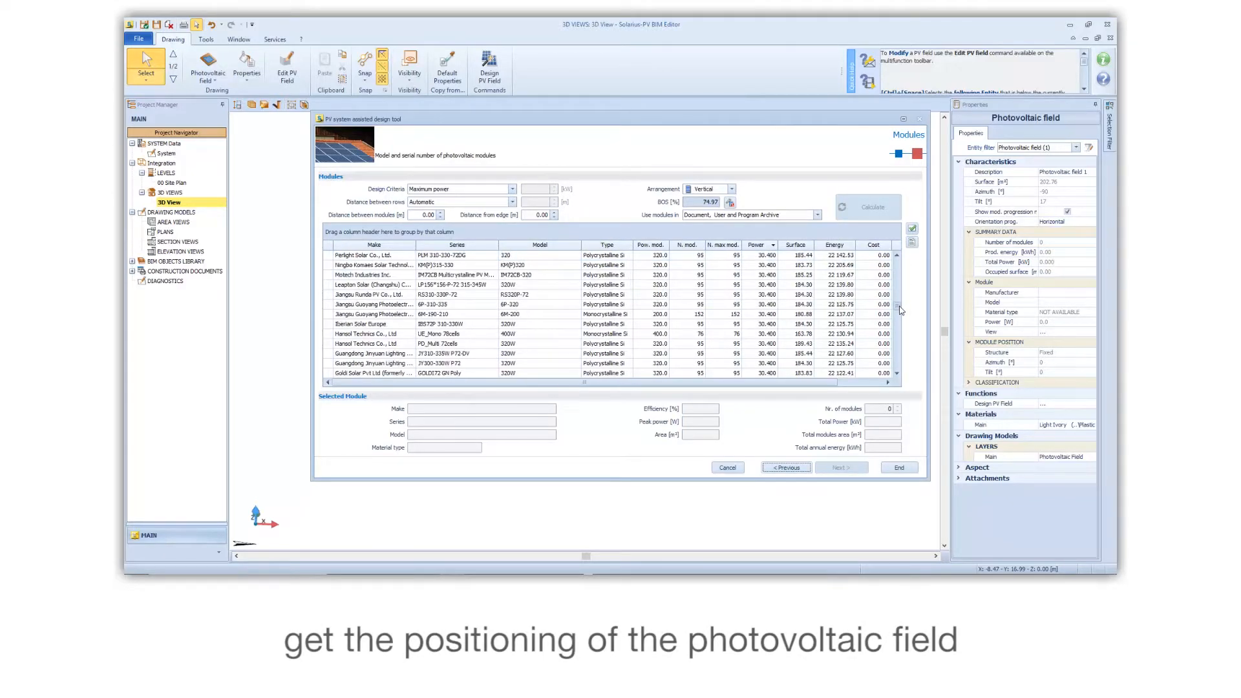
{"action": "left_click", "coordinate": [602, 307]}
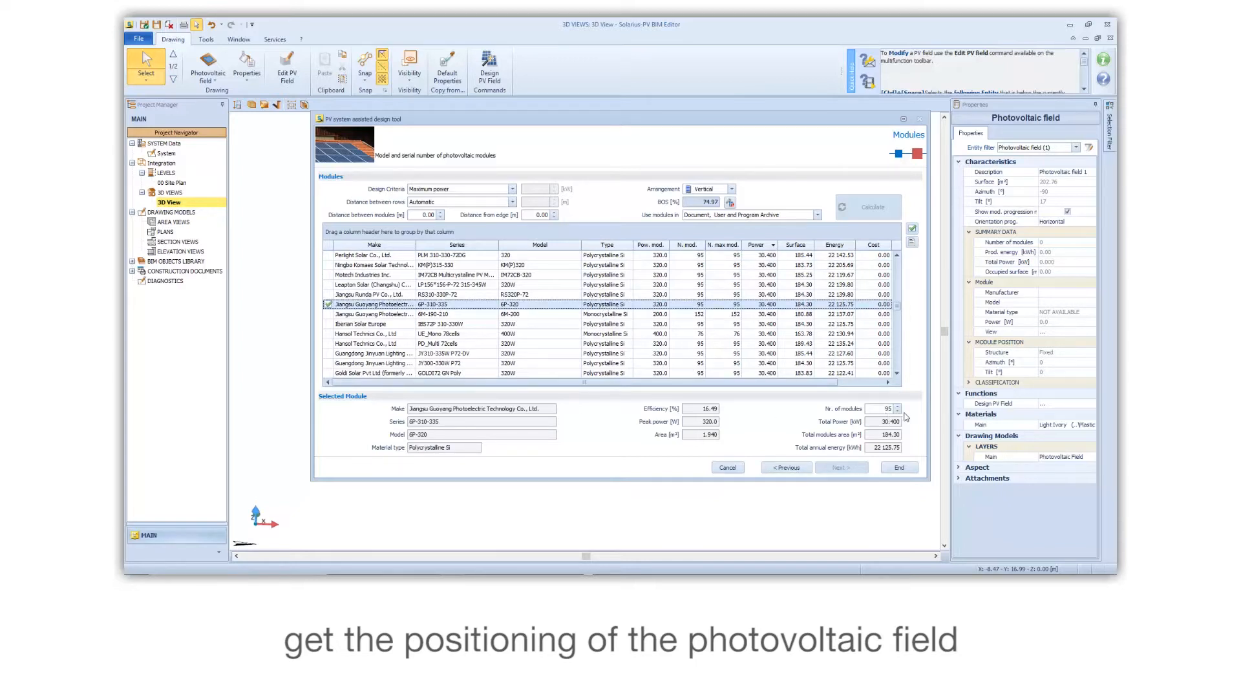
{"action": "left_click", "coordinate": [900, 468]}
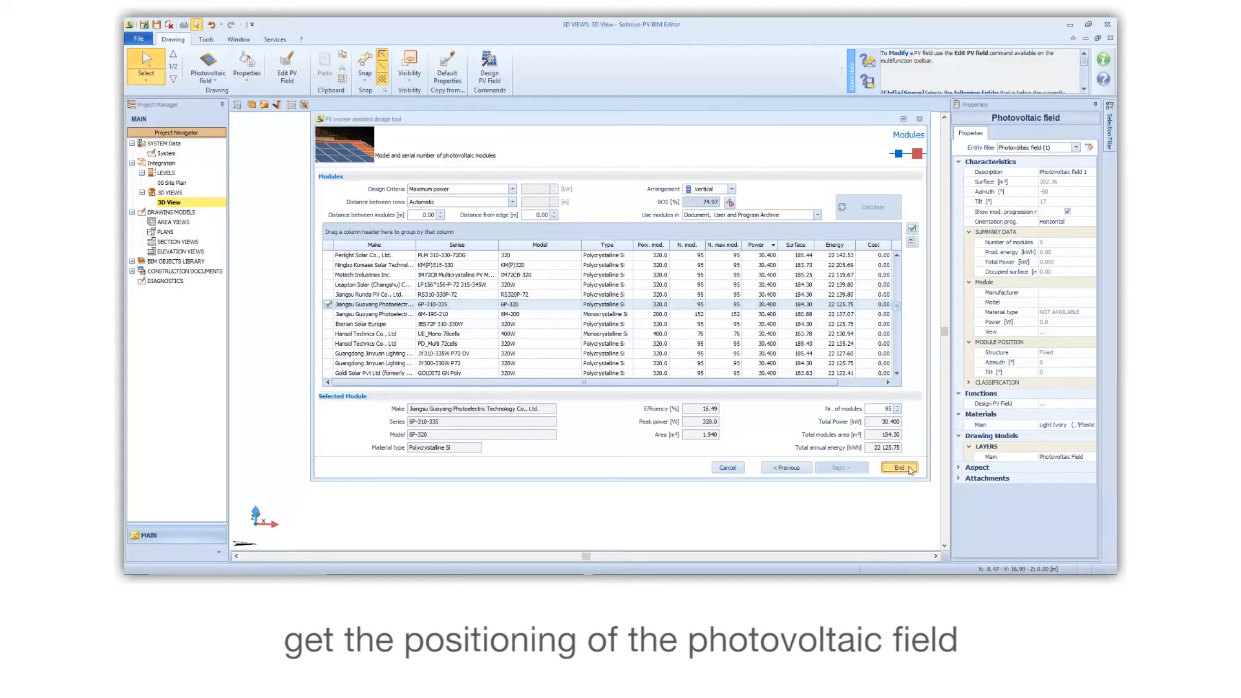
Examine the placed modules on the inclined surface up close and from the front, back, both sides and top.
{"action": "middle_click_drag", "start_coordinate": [623, 360], "coordinate": [679, 408]}
{"action": "scroll", "coordinate": [621, 355], "scroll_direction": "up", "scroll_amount": 4}
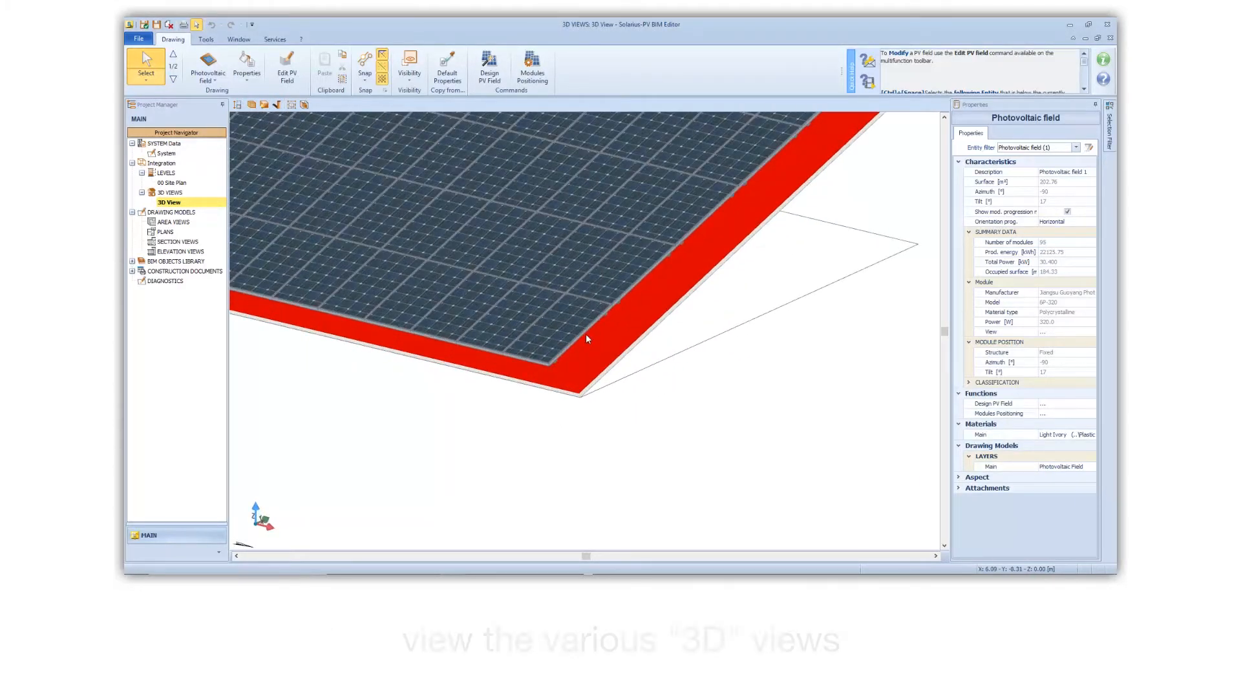
{"action": "scroll", "coordinate": [585, 334], "scroll_direction": "down", "scroll_amount": 2}
{"action": "middle_click_drag", "start_coordinate": [585, 334], "coordinate": [728, 379]}
{"action": "middle_click_drag", "start_coordinate": [535, 217], "coordinate": [526, 212]}
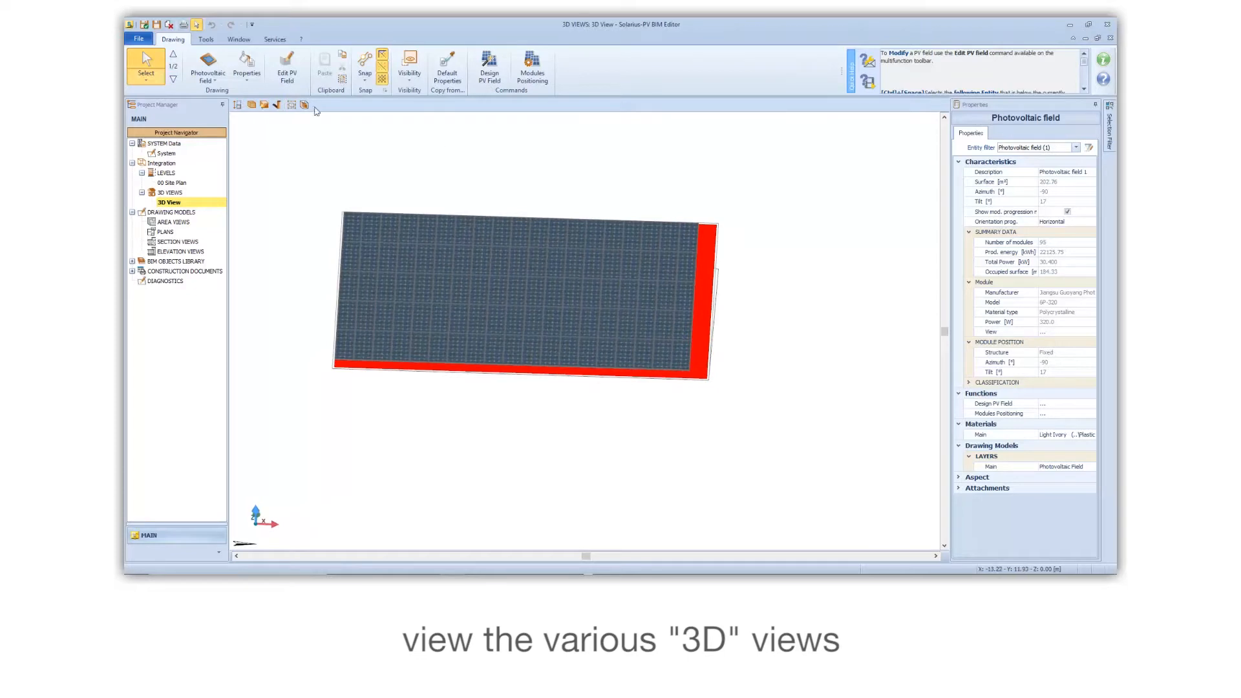
{"action": "left_click", "coordinate": [292, 104]}
{"action": "left_click", "coordinate": [316, 161]}
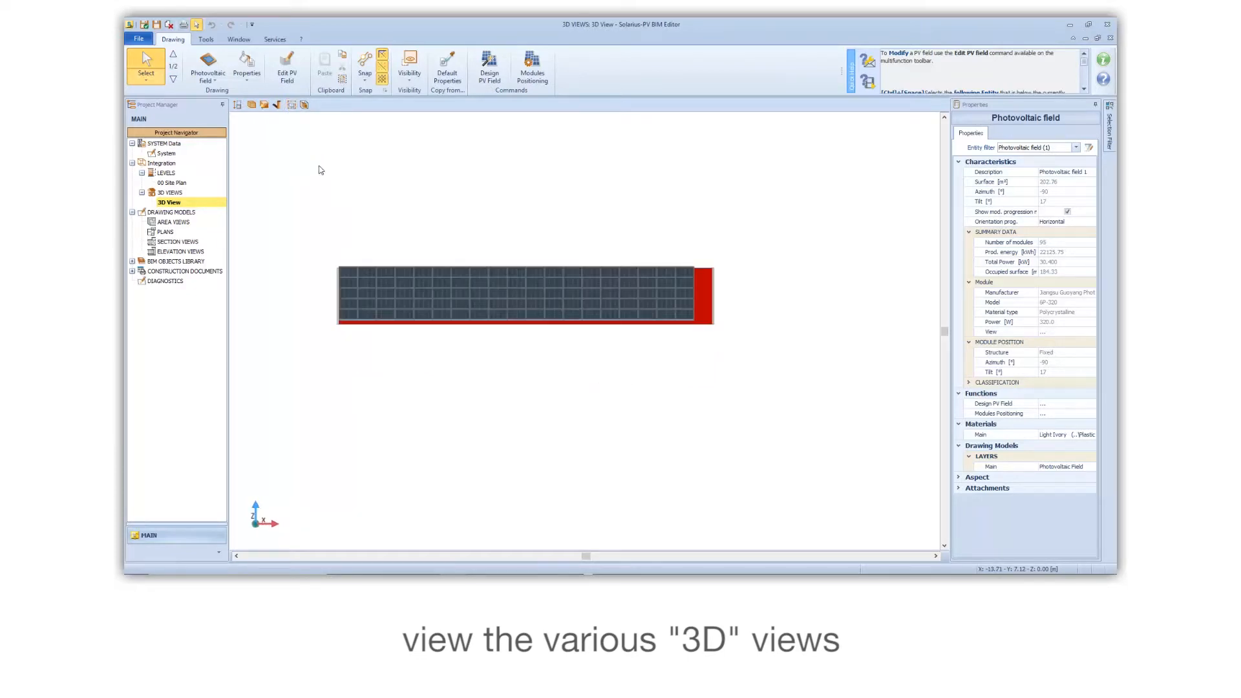
{"action": "scroll", "coordinate": [381, 264], "scroll_direction": "up", "scroll_amount": 3}
{"action": "left_click", "coordinate": [292, 105]}
{"action": "left_click", "coordinate": [310, 125]}
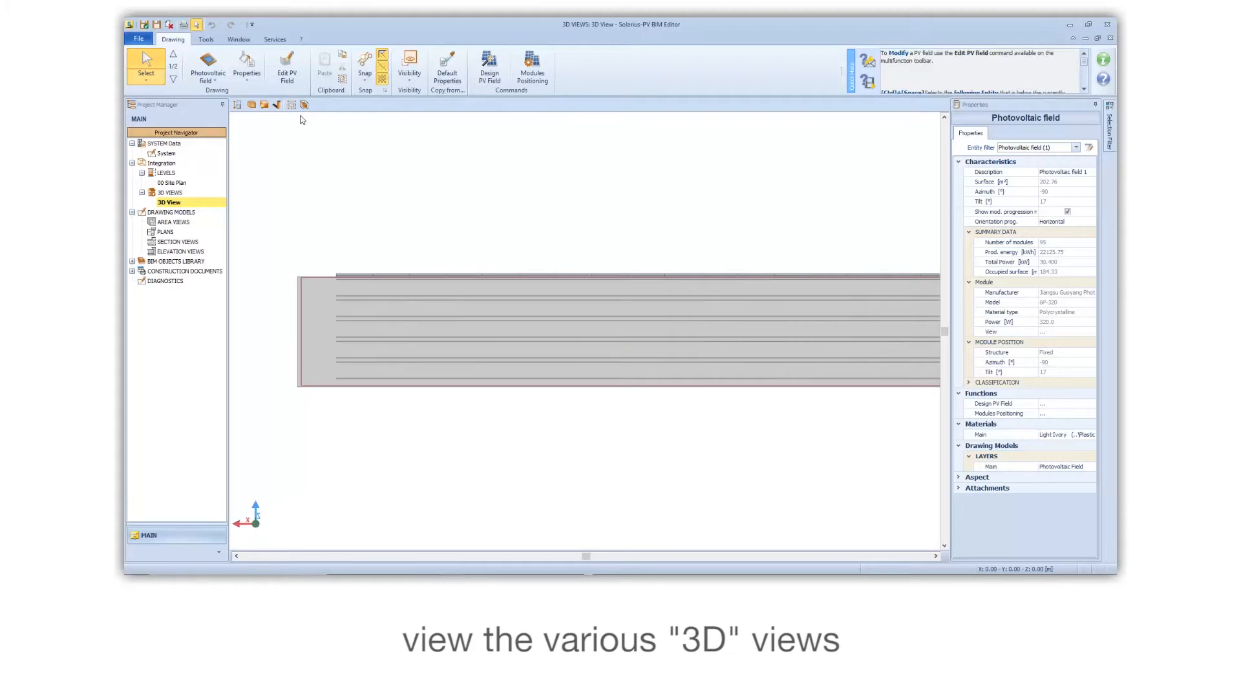
{"action": "left_click", "coordinate": [292, 105]}
{"action": "left_click", "coordinate": [296, 142]}
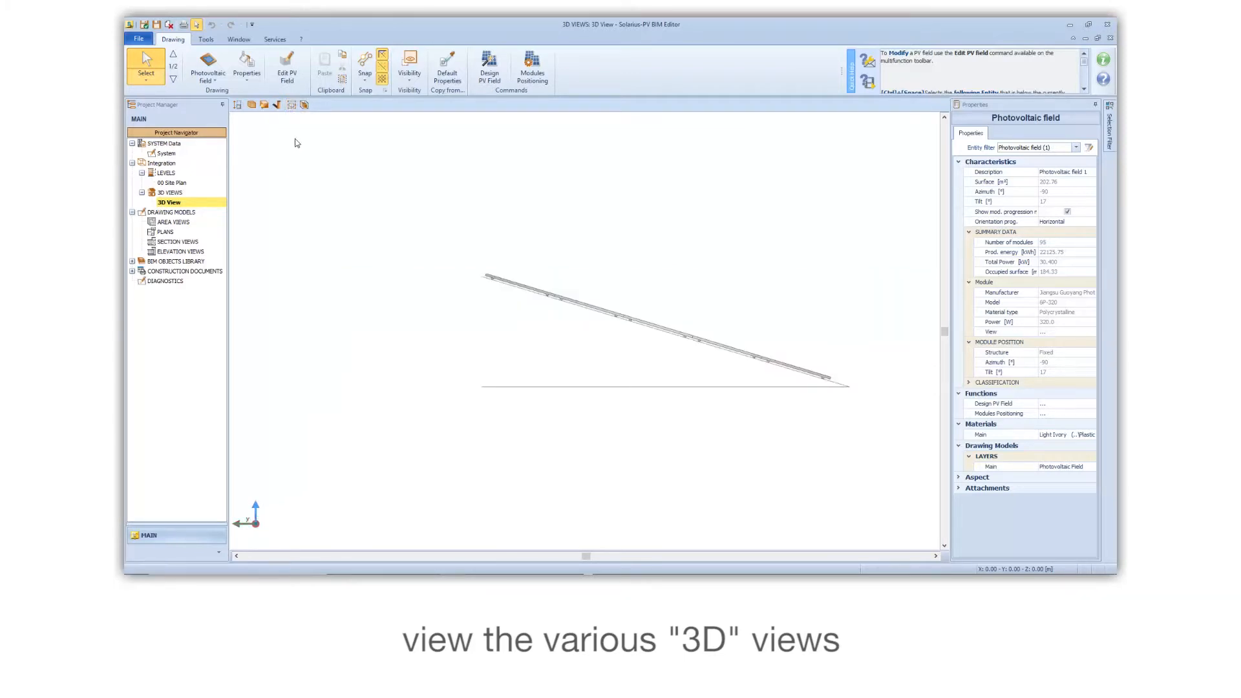
{"action": "left_click", "coordinate": [291, 105]}
{"action": "left_click", "coordinate": [336, 143]}
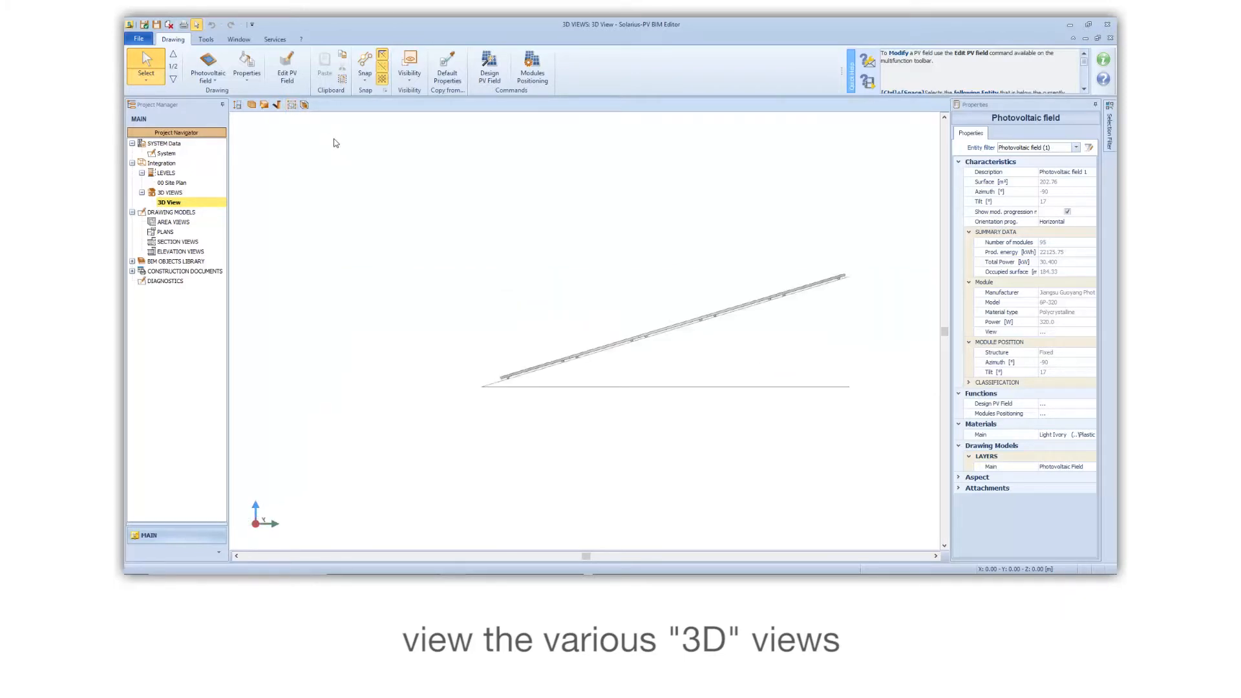
{"action": "left_click", "coordinate": [292, 105]}
{"action": "left_click", "coordinate": [316, 144]}
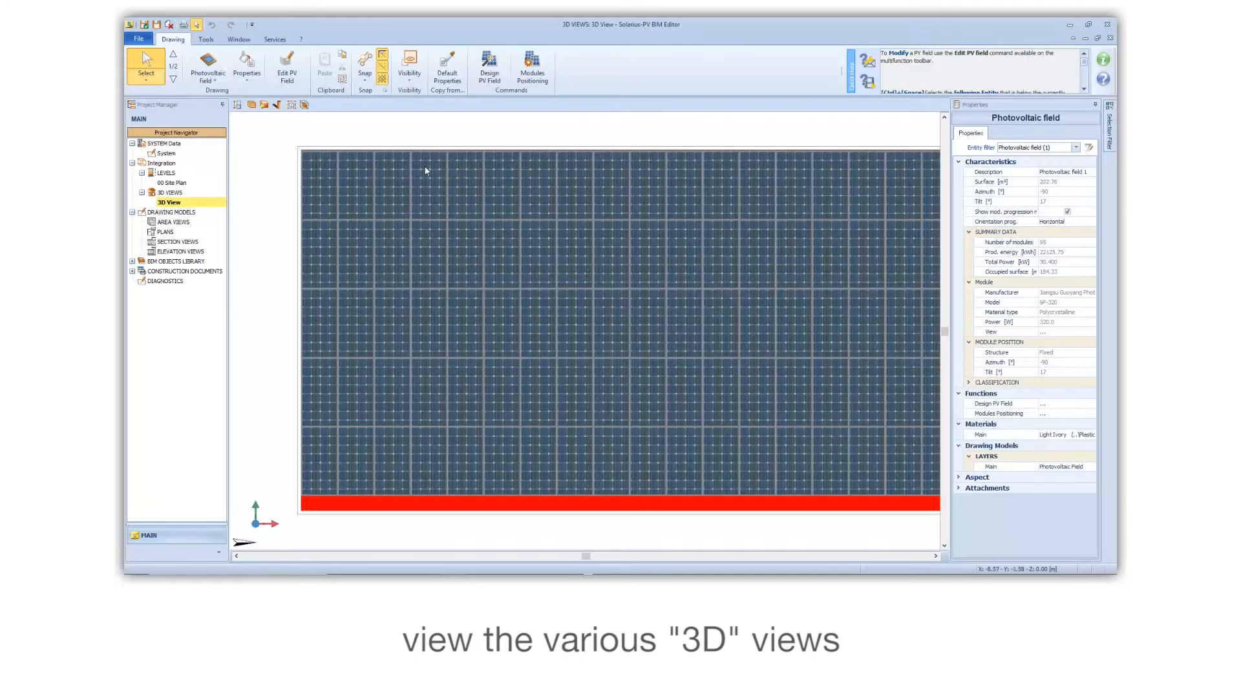
{"action": "scroll", "coordinate": [425, 170], "scroll_direction": "down", "scroll_amount": 3}
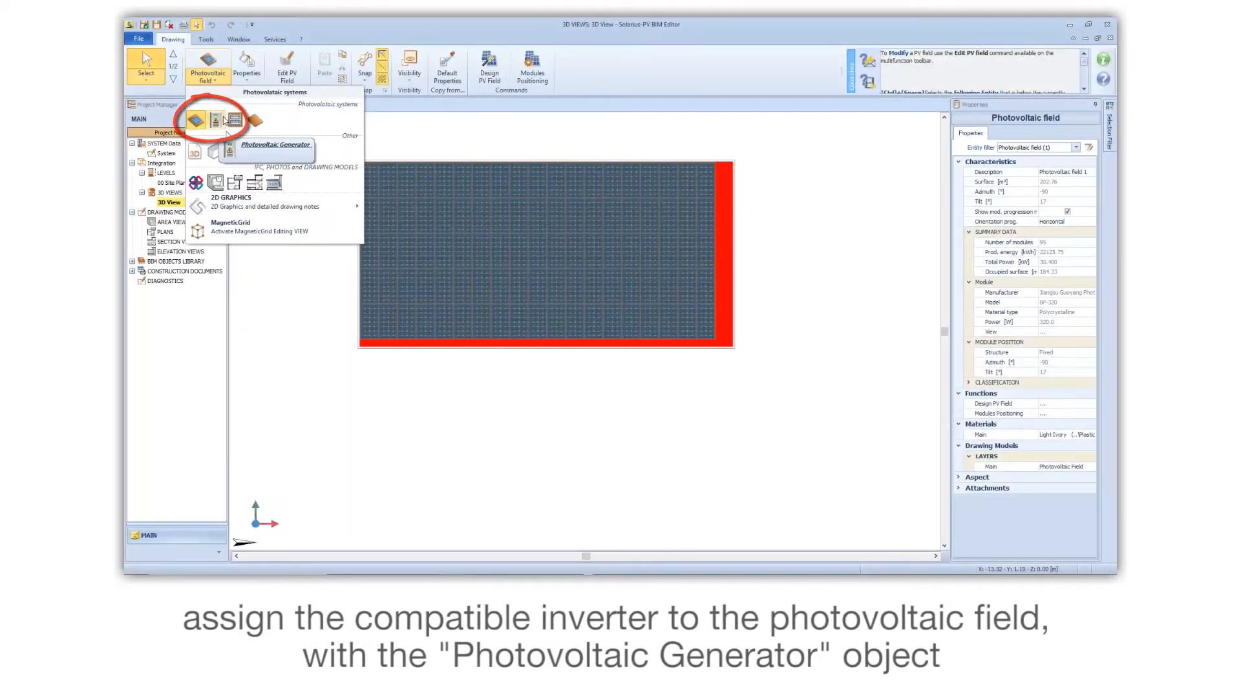
Place a Photovoltaic Generator object on the ground just in front of the inclined surface's lower-left corner.
{"action": "left_click", "coordinate": [217, 121]}
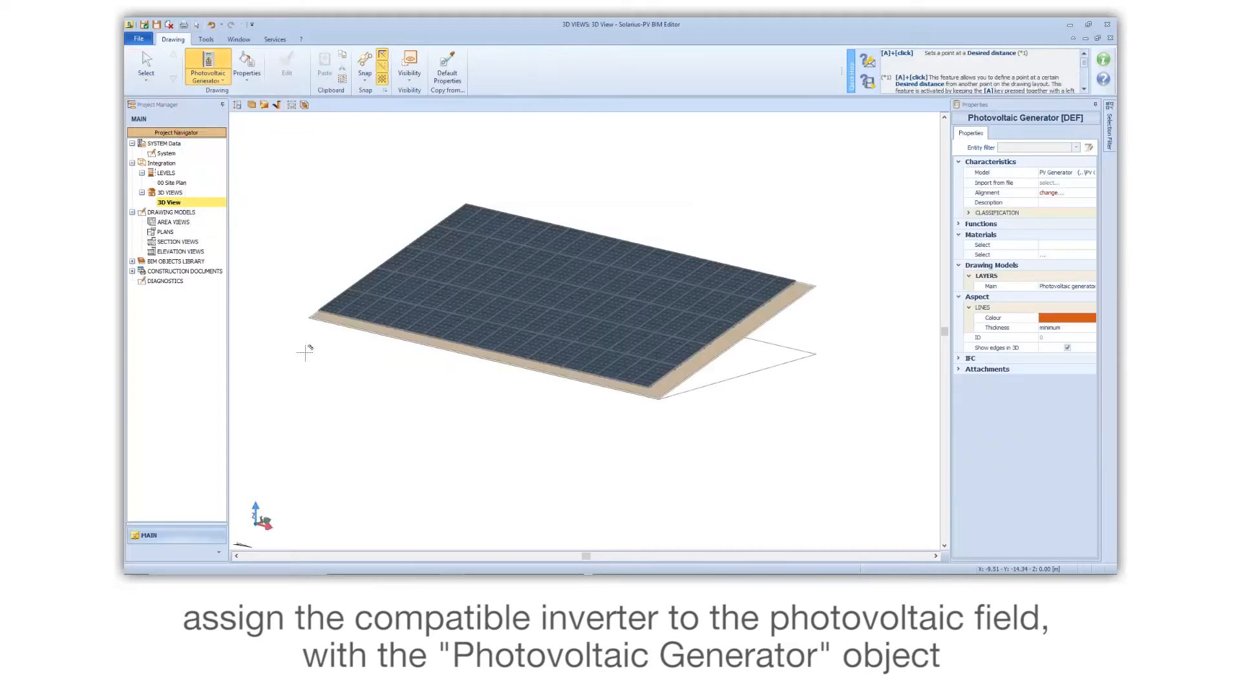
{"action": "left_click", "coordinate": [323, 380]}
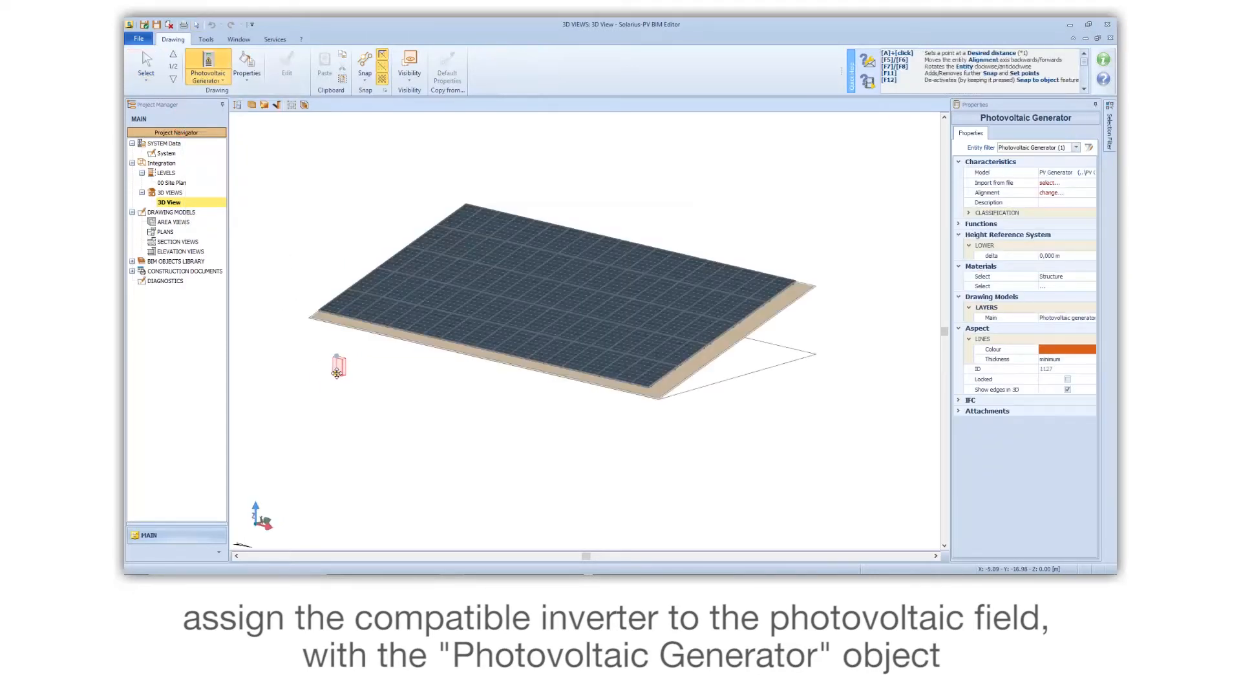
{"action": "left_click", "coordinate": [337, 373]}
{"action": "right_click", "coordinate": [278, 323]}
{"action": "left_click", "coordinate": [311, 357]}
Open the design wizard for the photovoltaic generator, associate Photovoltaic field 1 with it and proceed to the inverter selection.
{"action": "left_click", "coordinate": [336, 370]}
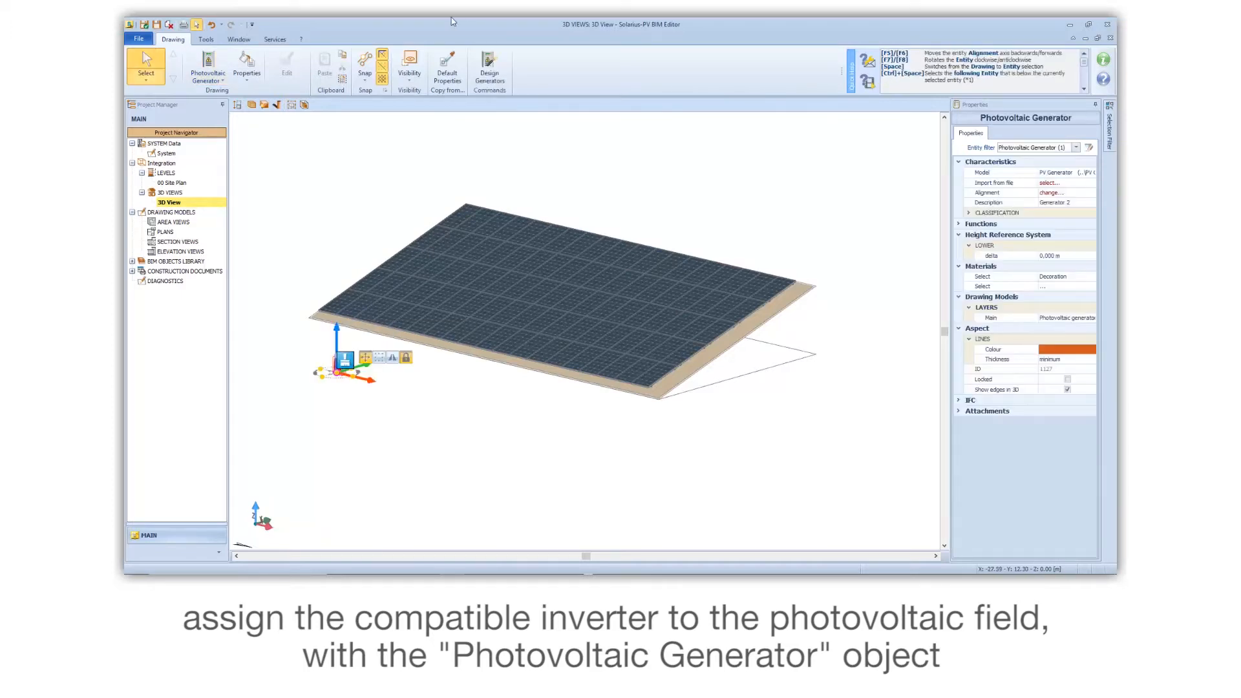
{"action": "left_click", "coordinate": [480, 70]}
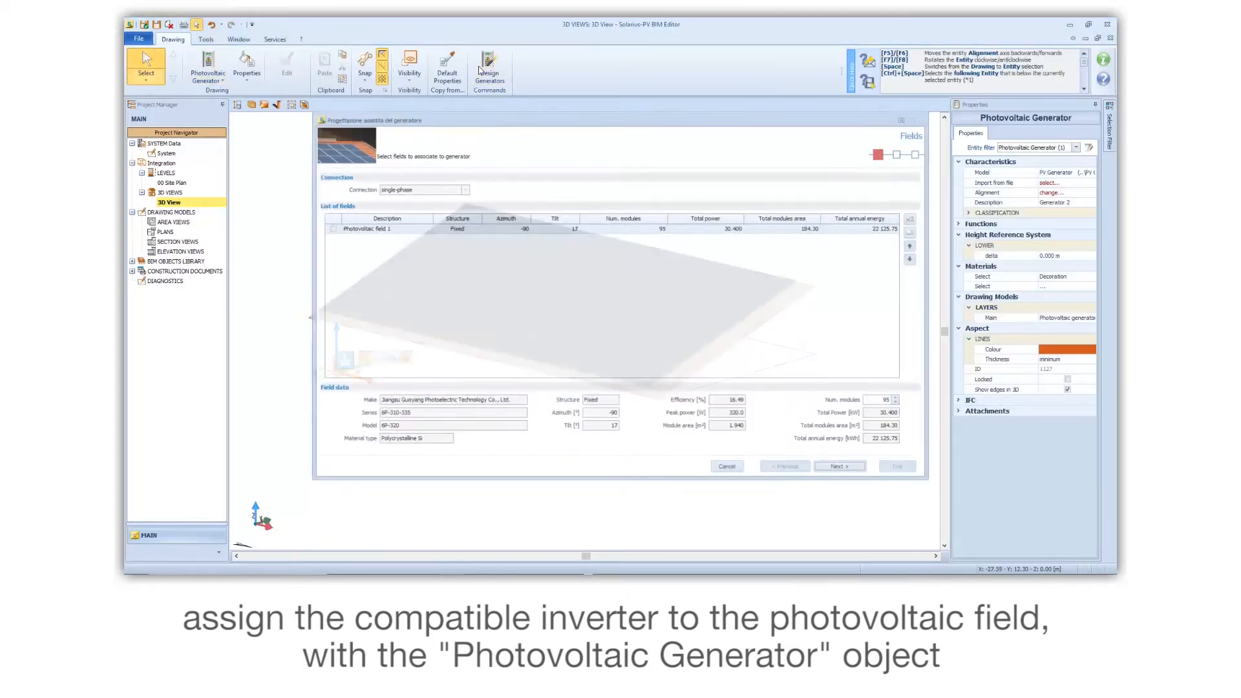
{"action": "left_click", "coordinate": [332, 229]}
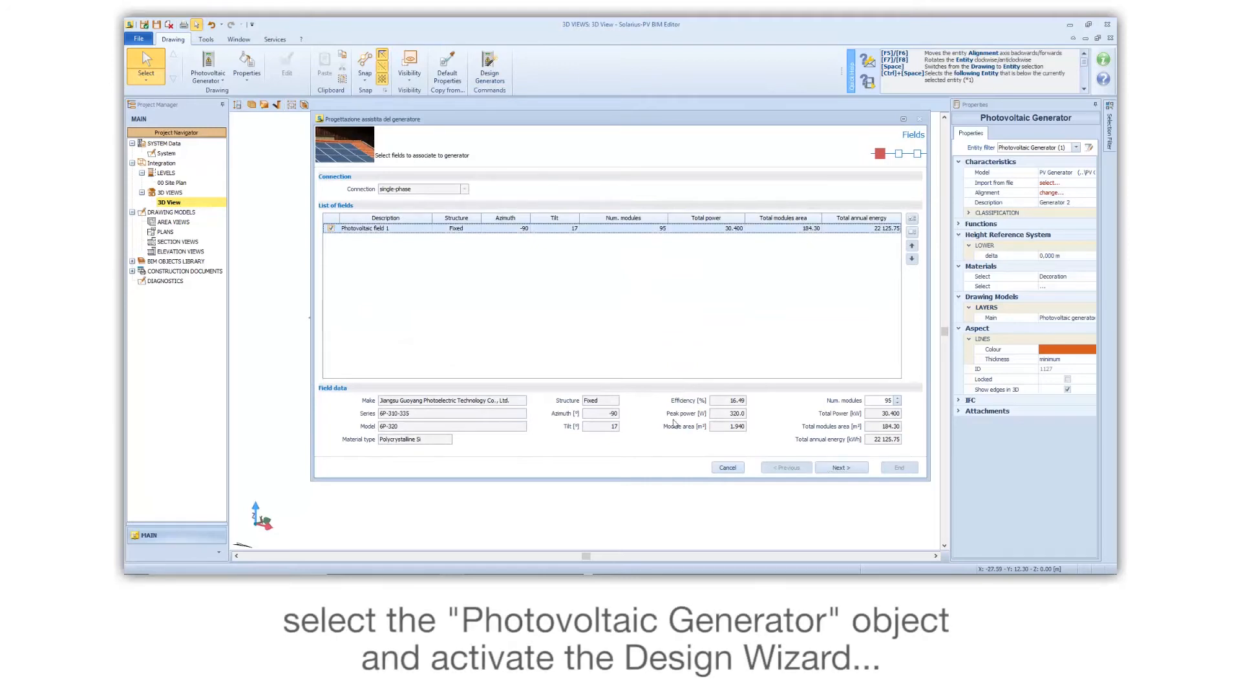
{"action": "left_click", "coordinate": [842, 469]}
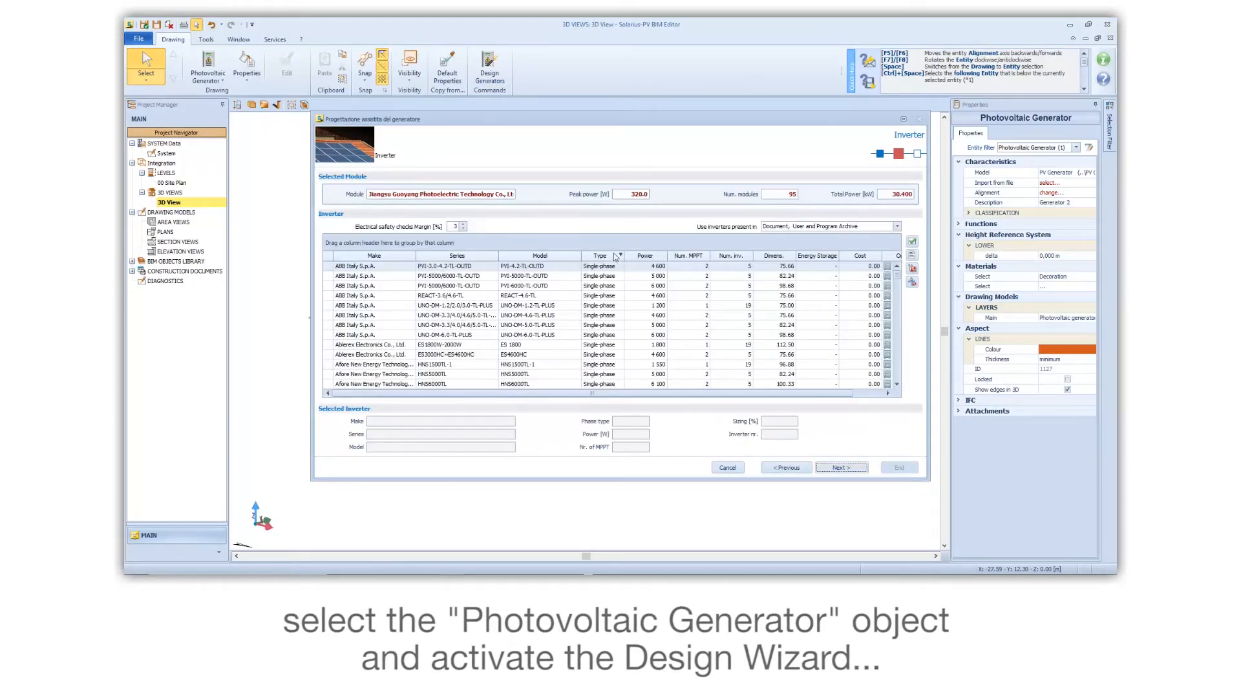
Assign the single-phase ABB PVI-6000-TL-OUTD inverter to the generator and complete the wizard with the proposed inverter configuration.
{"action": "left_click", "coordinate": [607, 306]}
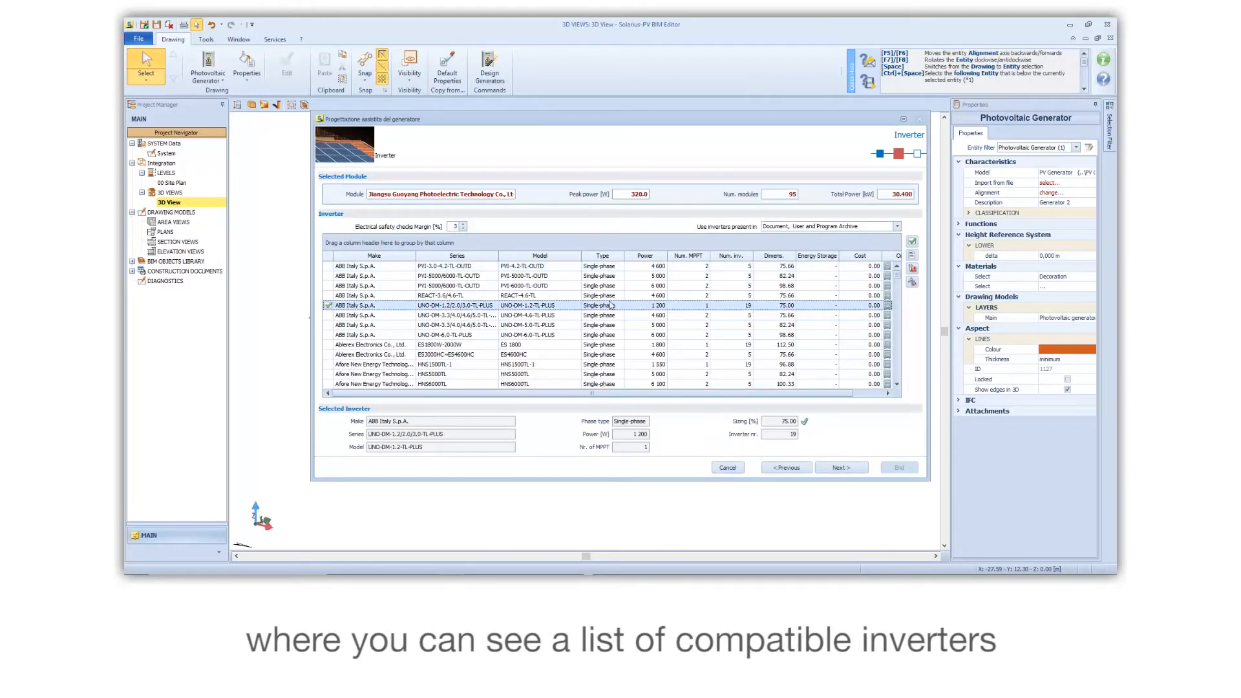
{"action": "left_click", "coordinate": [615, 289]}
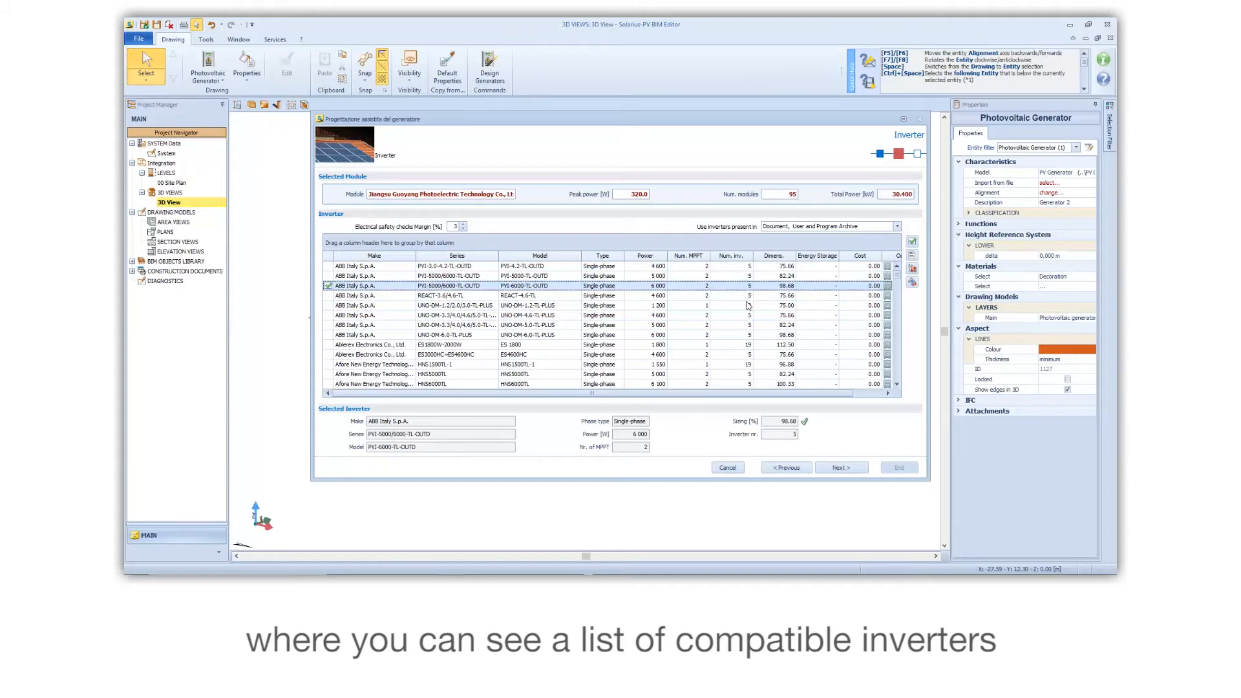
{"action": "left_click", "coordinate": [841, 468]}
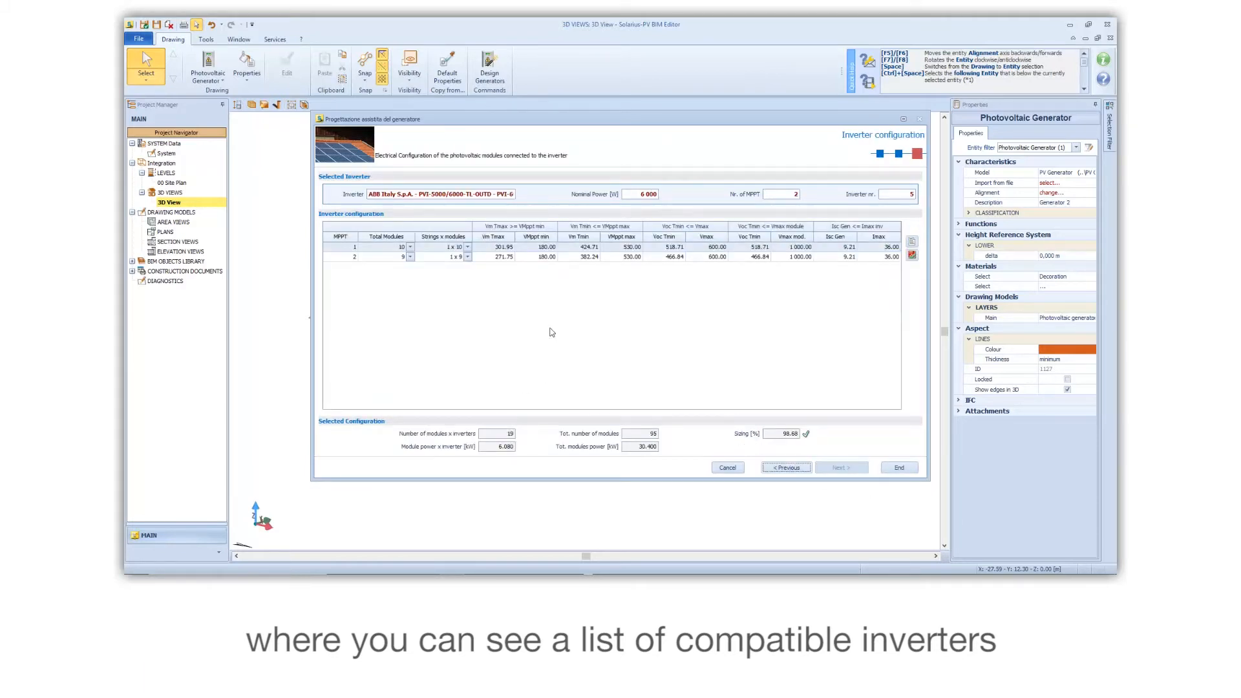
{"action": "left_click", "coordinate": [896, 471]}
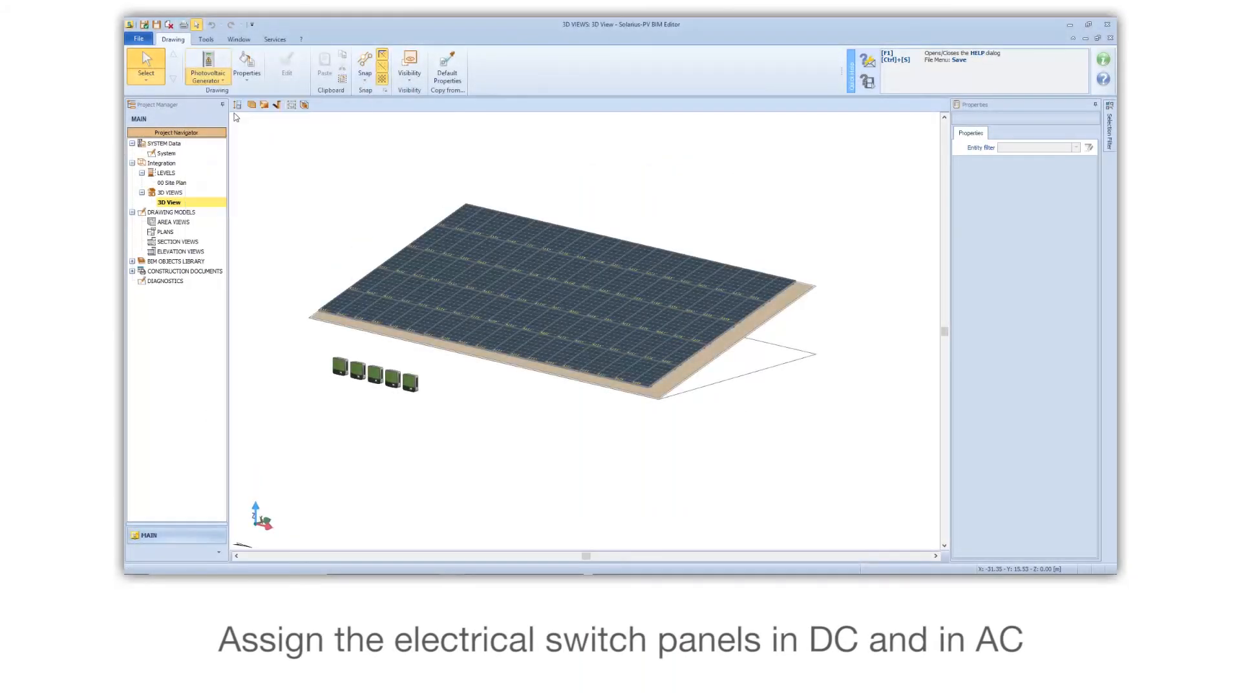
Place a General Switch Panel on the ground in front of the row of inverters and select it.
{"action": "left_click", "coordinate": [234, 117]}
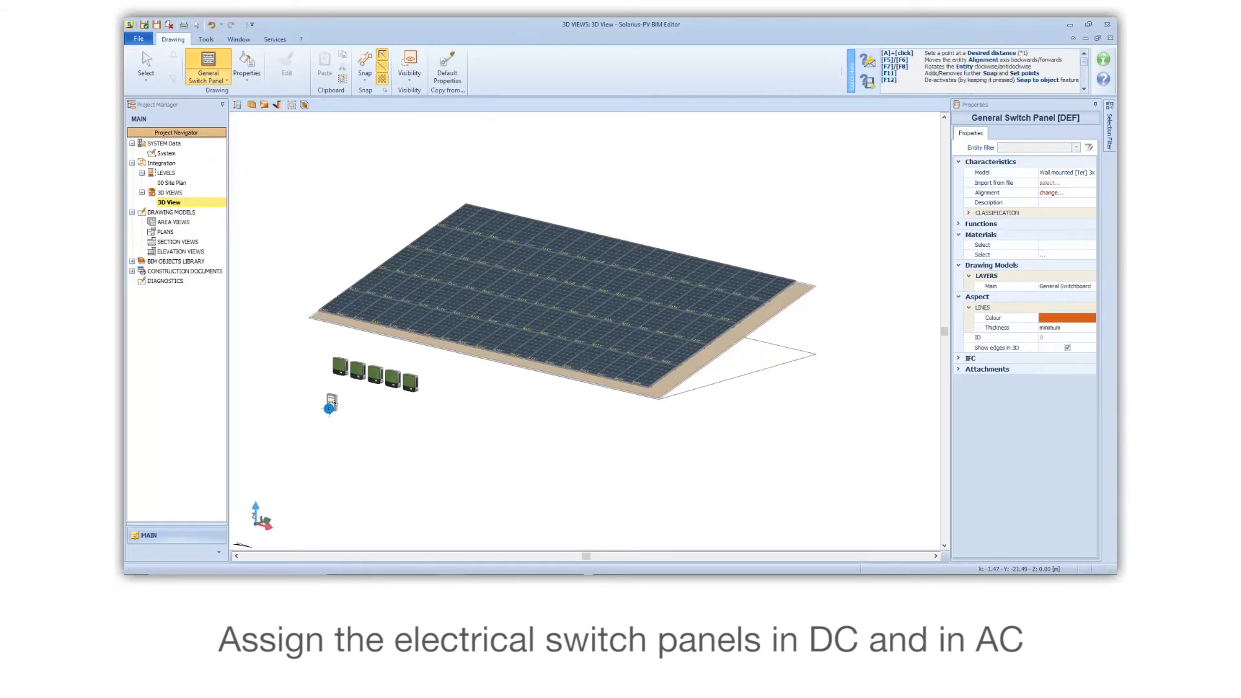
{"action": "right_click", "coordinate": [331, 408]}
{"action": "left_click", "coordinate": [356, 415]}
{"action": "left_click", "coordinate": [332, 402]}
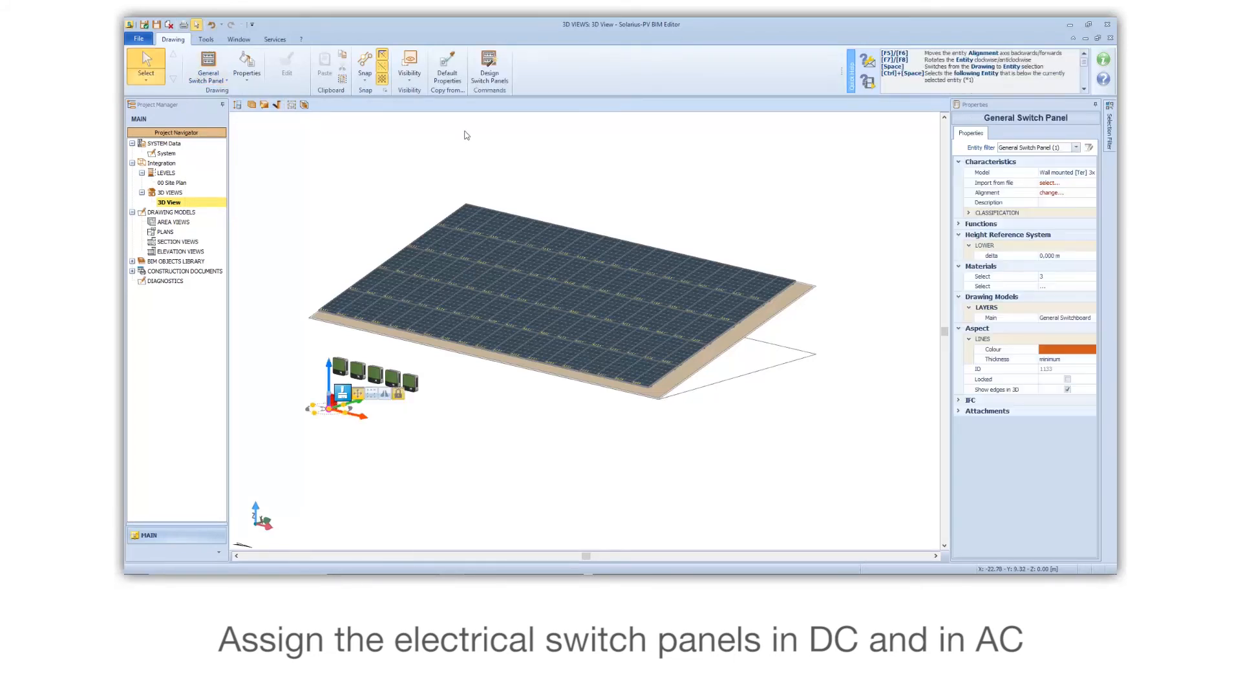
Complete the switch panel design wizard with PV meter, user loads and field switch panels present, keeping the proposed direct current cable settings.
{"action": "left_click", "coordinate": [490, 60]}
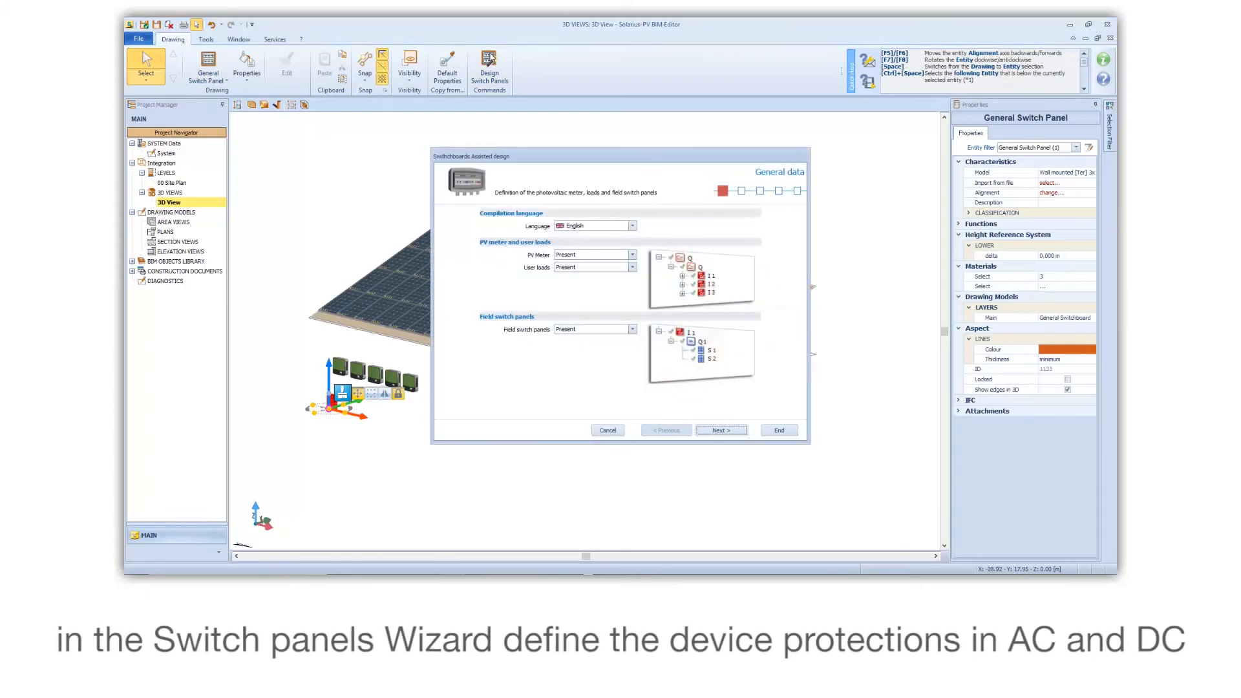
{"action": "left_click", "coordinate": [722, 430]}
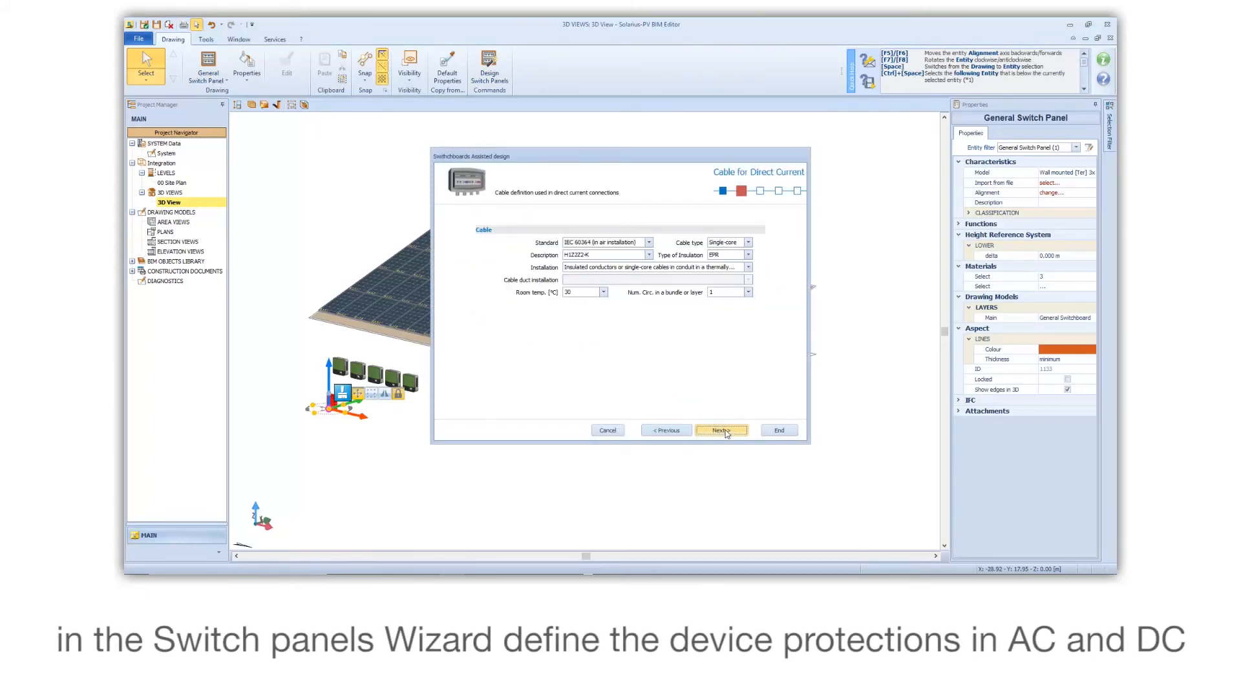
{"action": "left_click", "coordinate": [728, 268]}
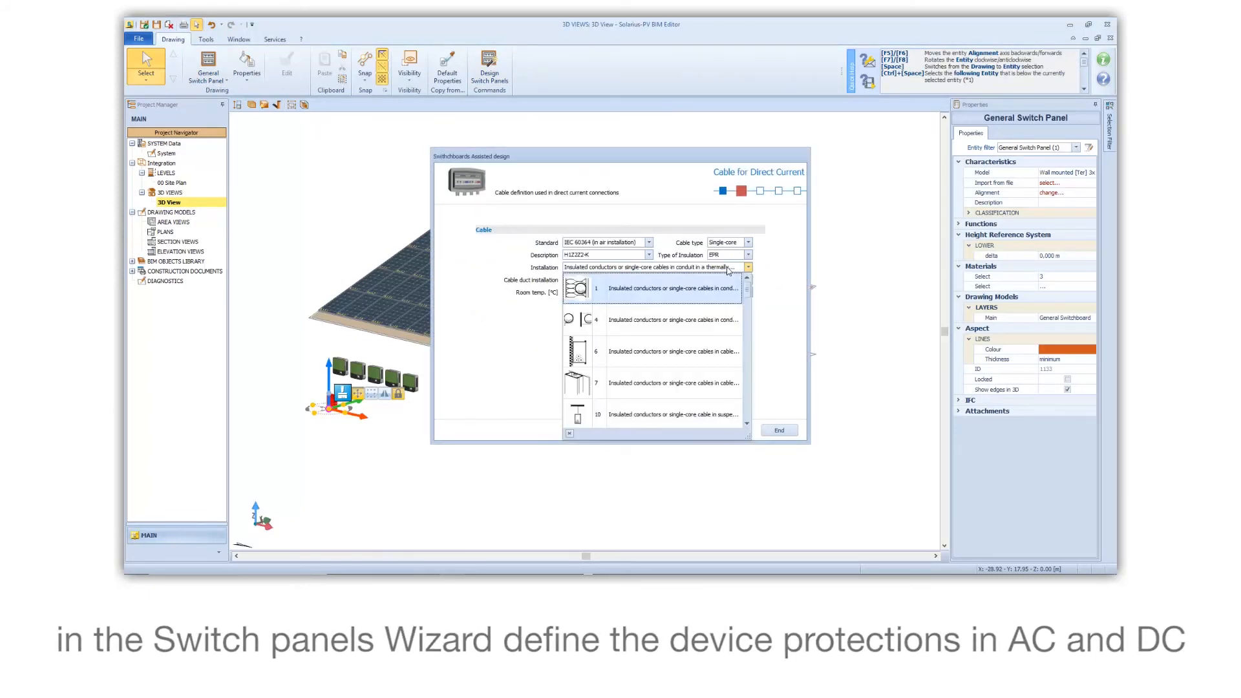
{"action": "left_click", "coordinate": [737, 431]}
{"action": "left_click", "coordinate": [740, 435]}
{"action": "left_click", "coordinate": [777, 431]}
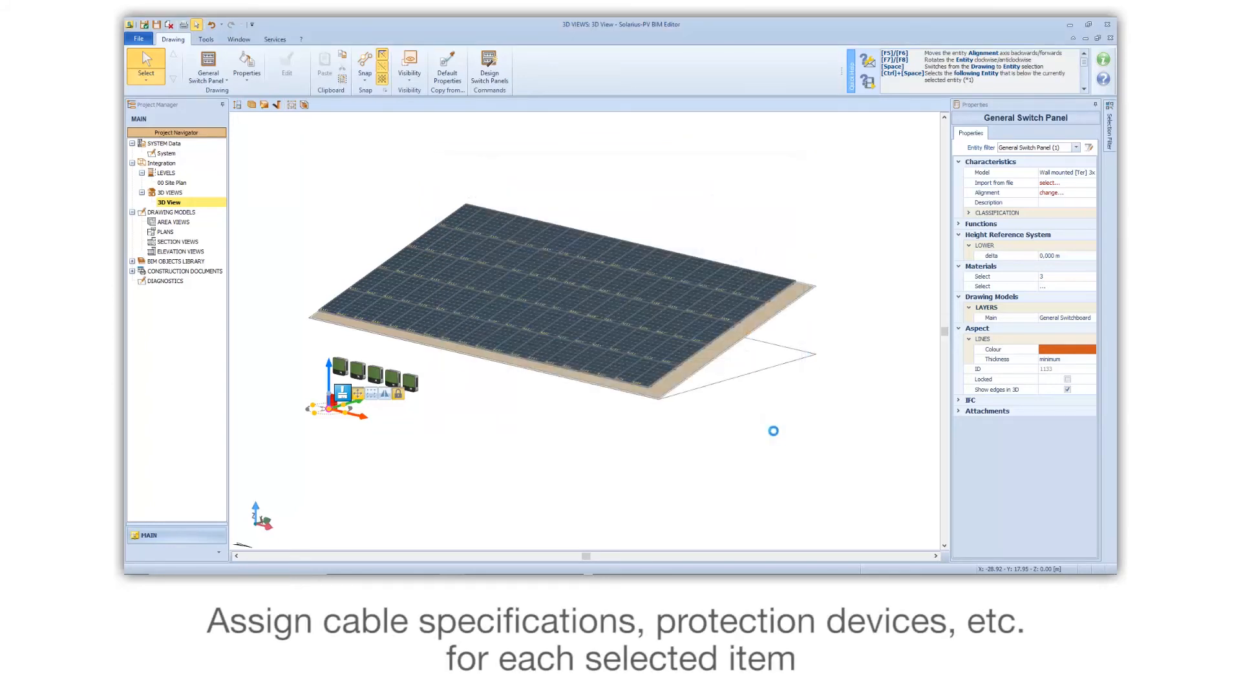
Review the protections and single-line diagram of Field Switch panel 6, then confirm the switchboard design.
{"action": "left_click", "coordinate": [609, 207]}
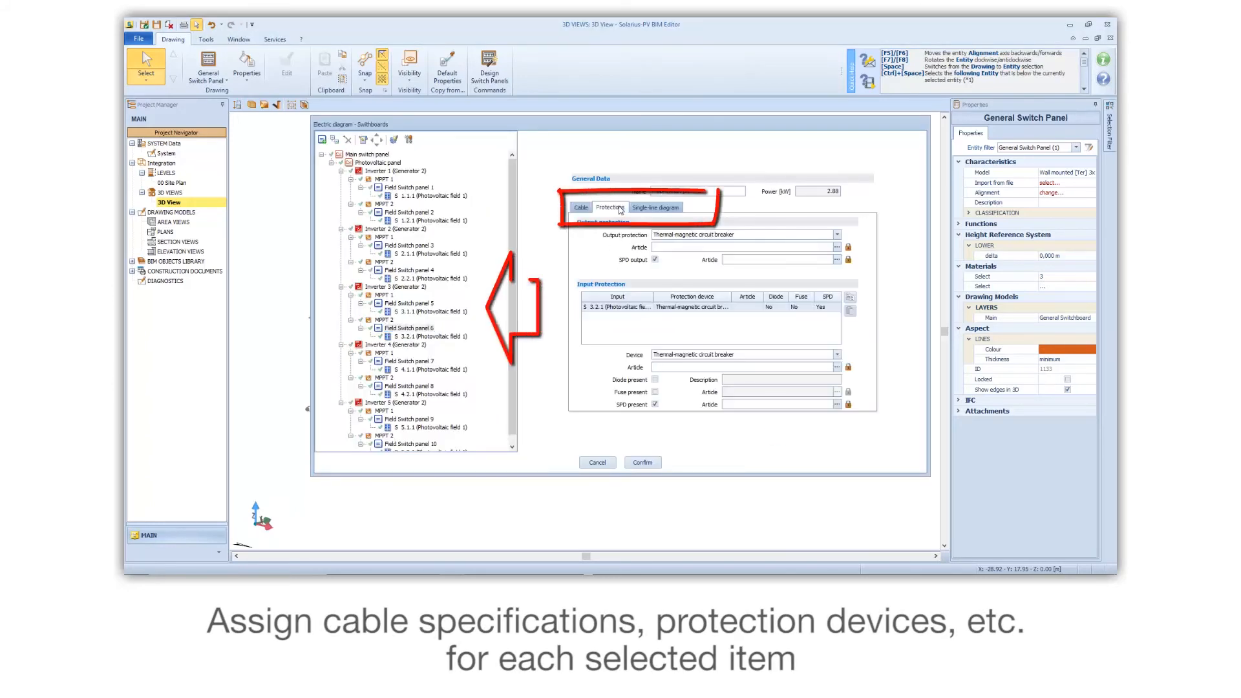
{"action": "left_click", "coordinate": [672, 212]}
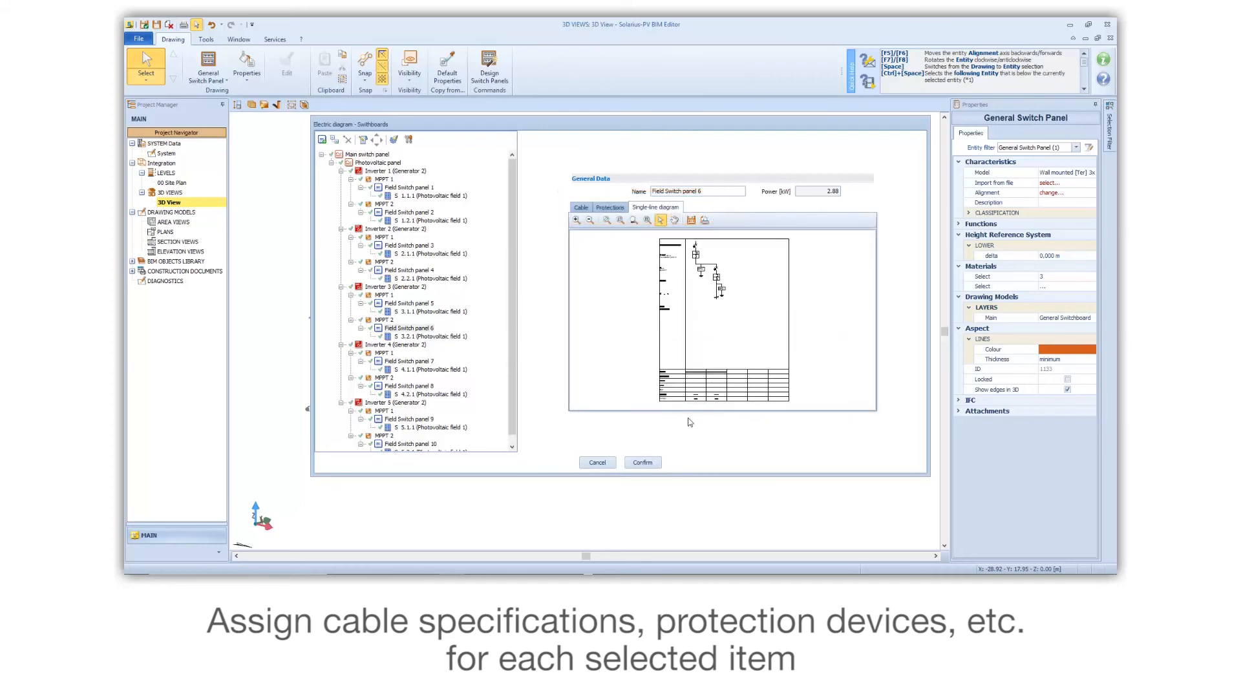
{"action": "left_click", "coordinate": [614, 463]}
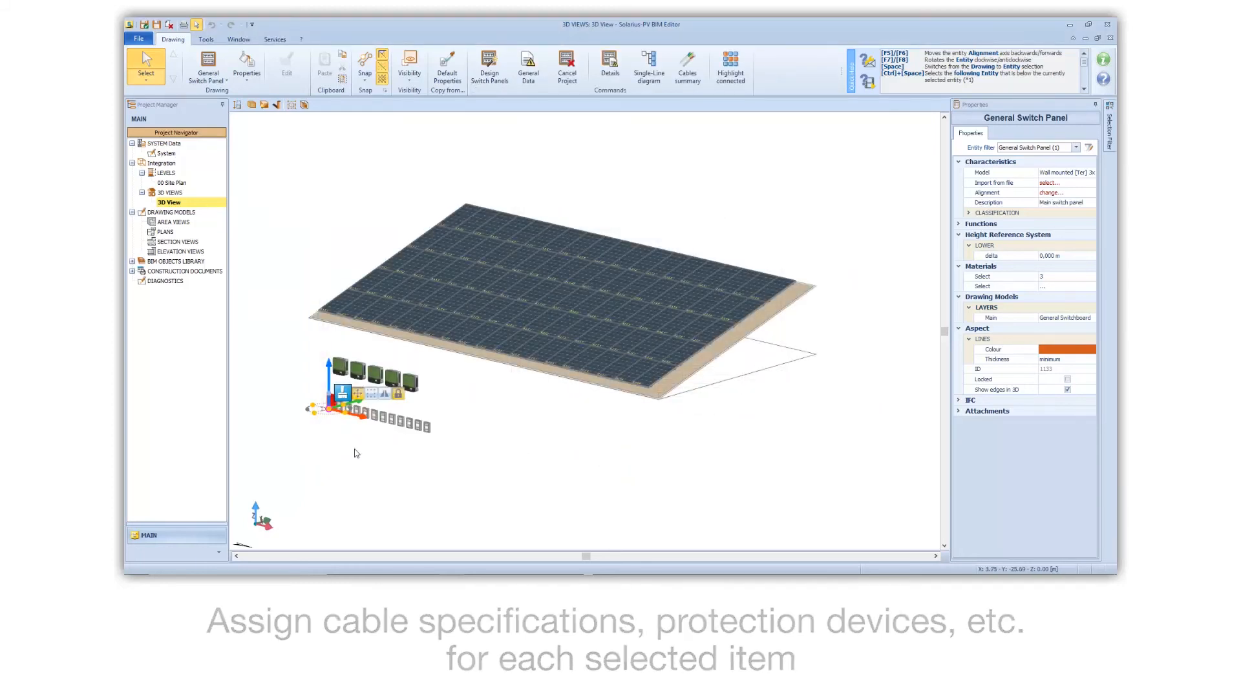
Exit the BIM Editor and return to the main Solarius PV project.
{"action": "scroll", "coordinate": [343, 442], "scroll_direction": "up", "scroll_amount": 2}
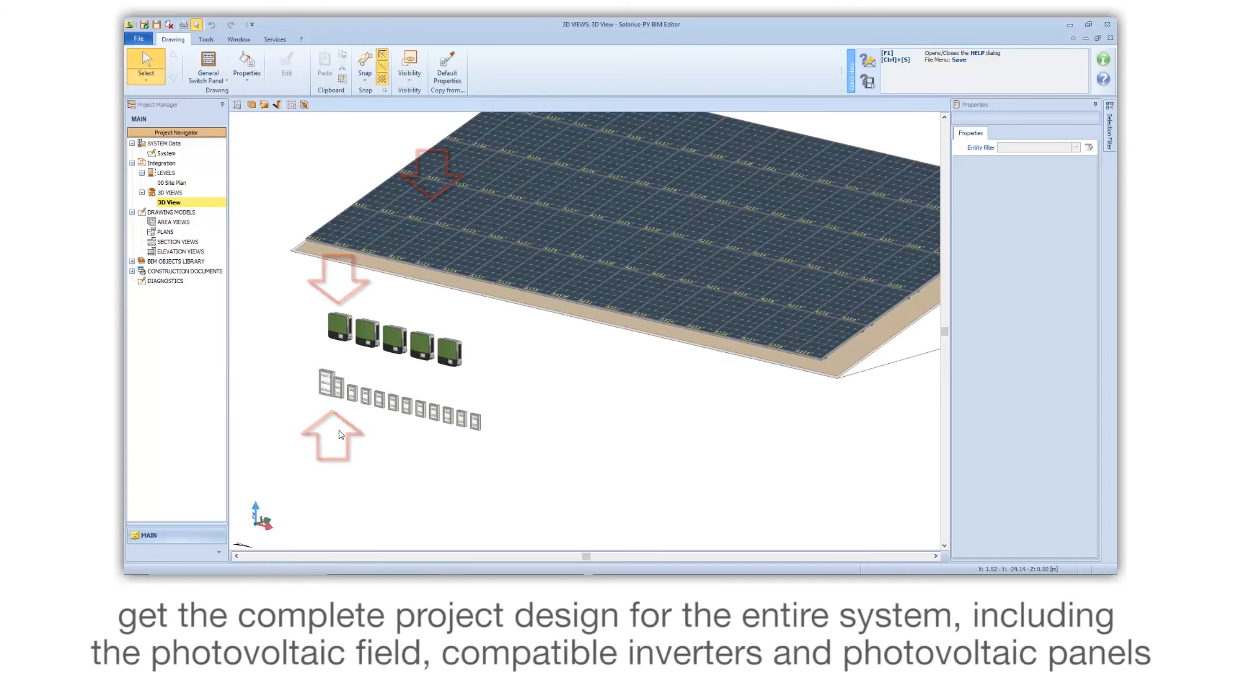
{"action": "scroll", "coordinate": [342, 435], "scroll_direction": "down", "scroll_amount": 2}
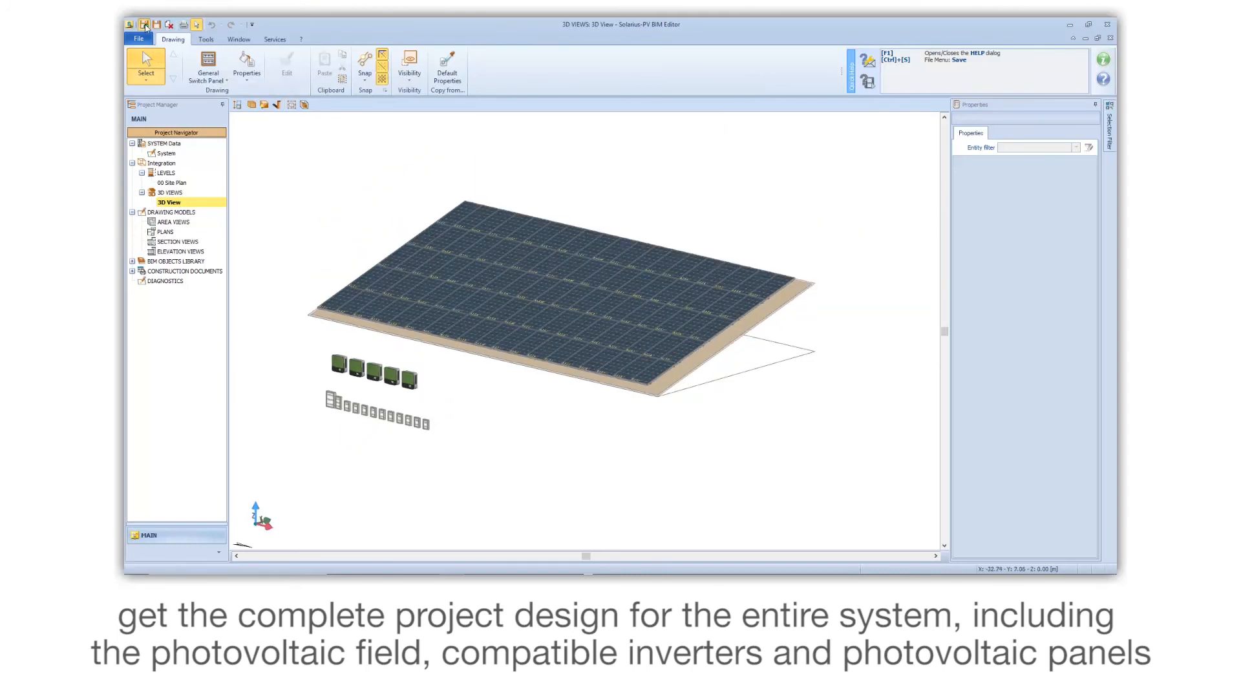
{"action": "left_click", "coordinate": [144, 25]}
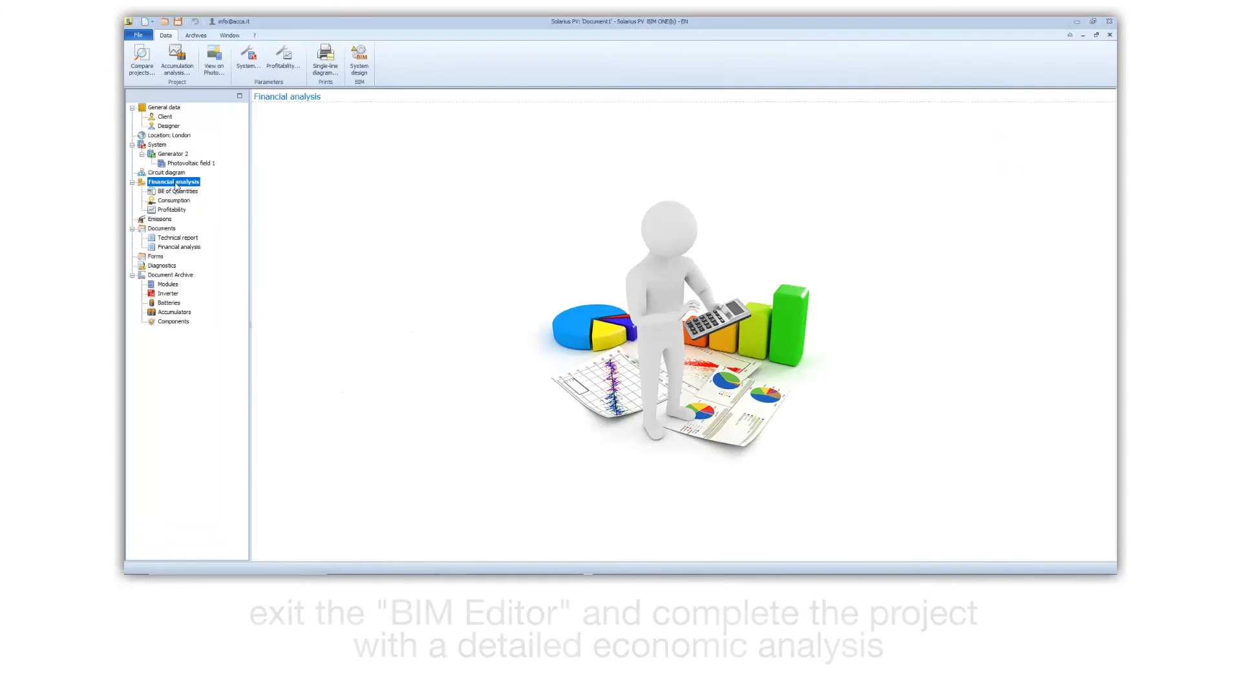